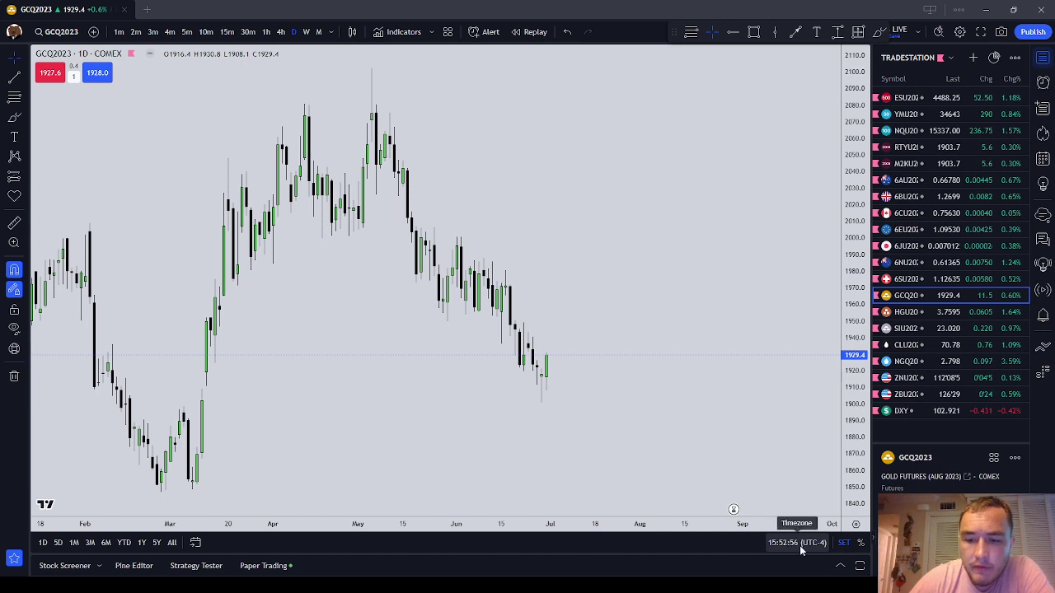
# Step: View the GCQ2023 gold futures chart on the 15-minute timeframe and switch it to the monthly timeframe
pyautogui.scroll(3, 676, 300)
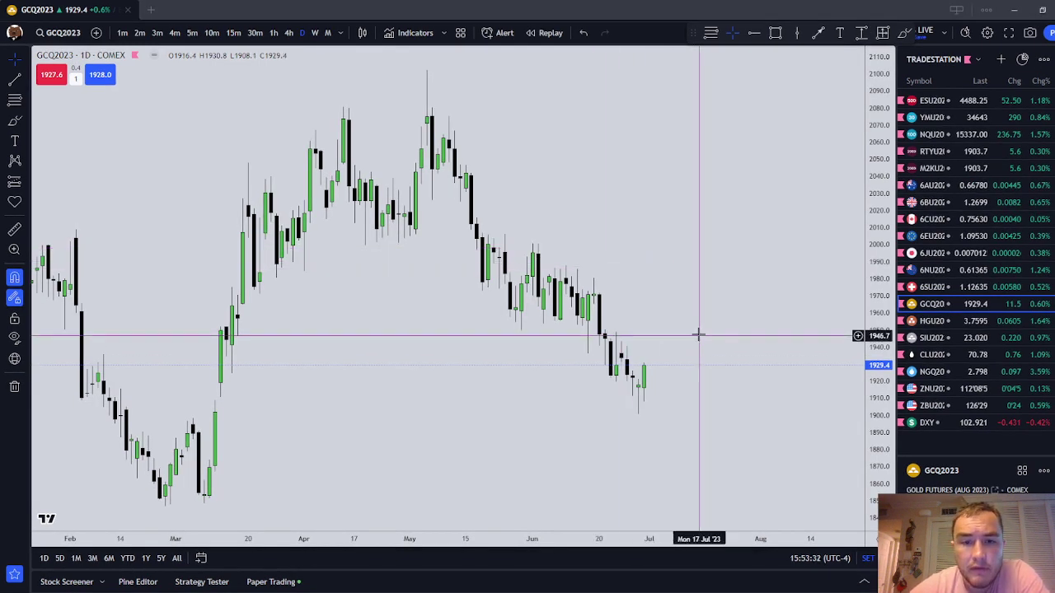
pyautogui.click(233, 33)
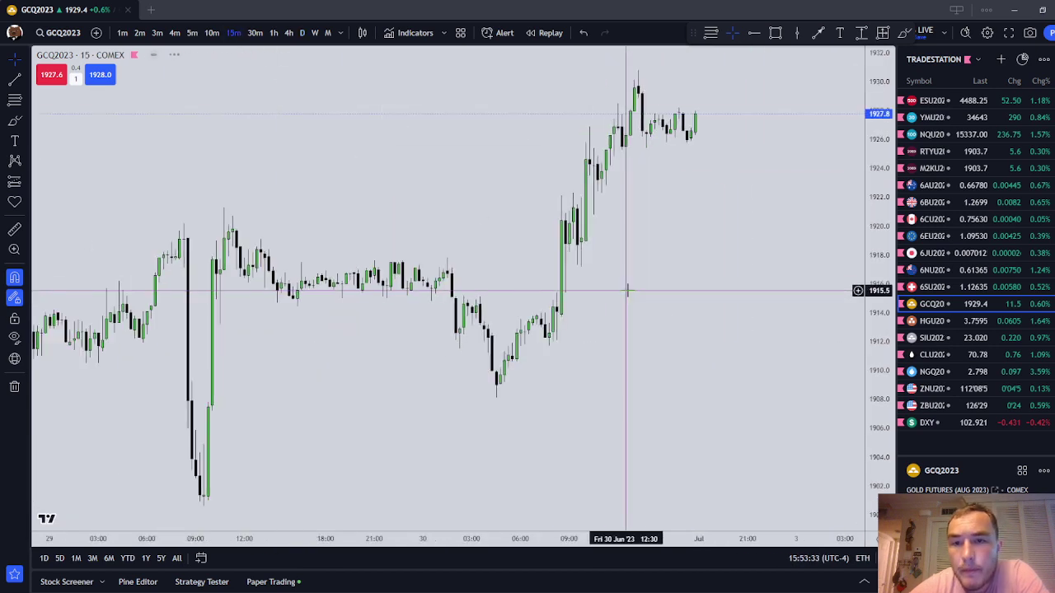
pyautogui.click(328, 33)
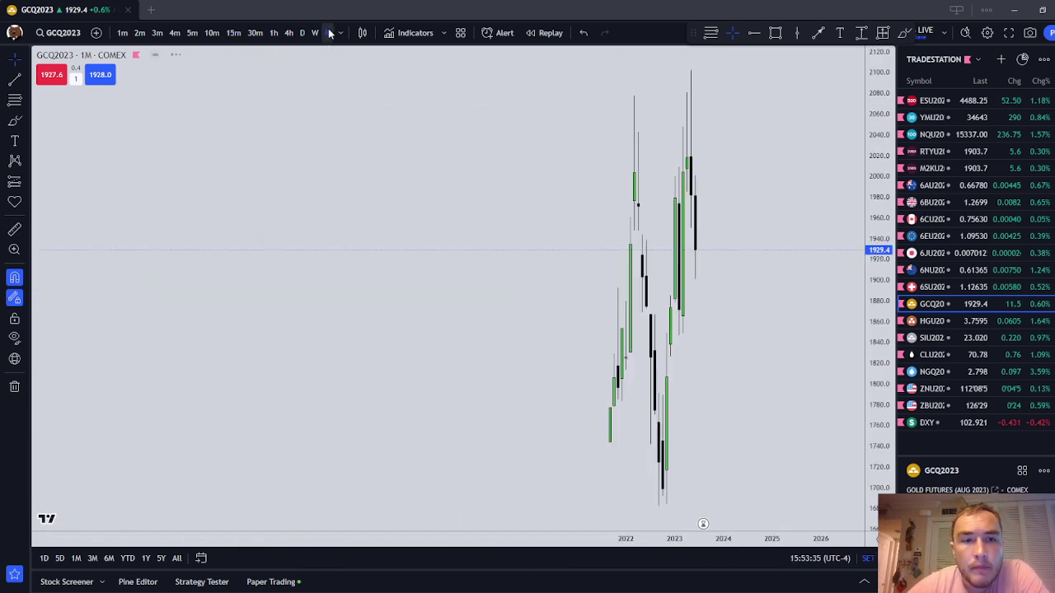
pyautogui.scroll(2, 752, 315)
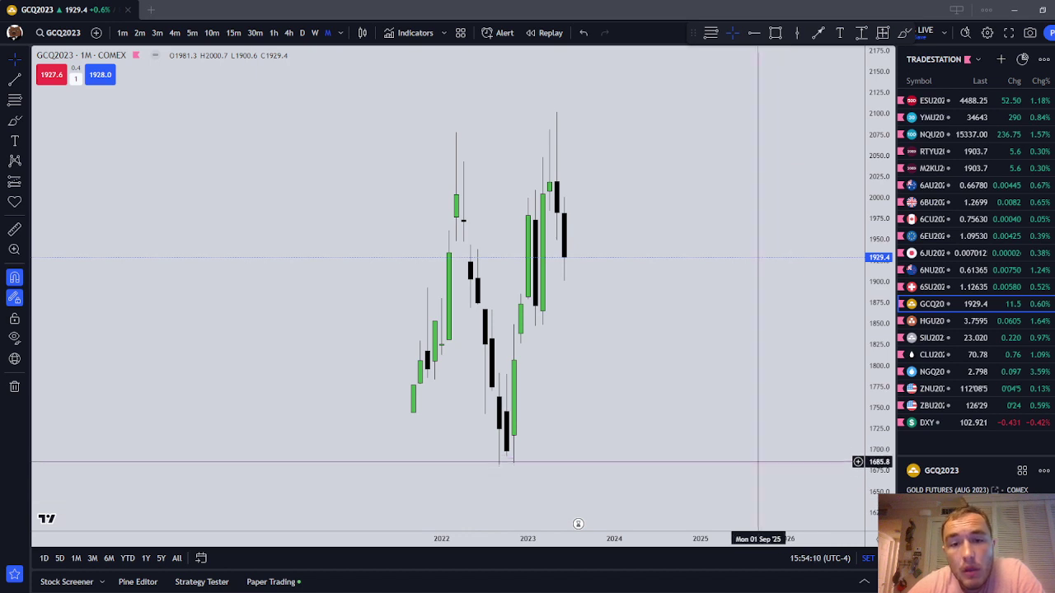
pyautogui.scroll(2, 673, 398)
pyautogui.moveTo(505, 244); pyautogui.dragTo(540, 253)
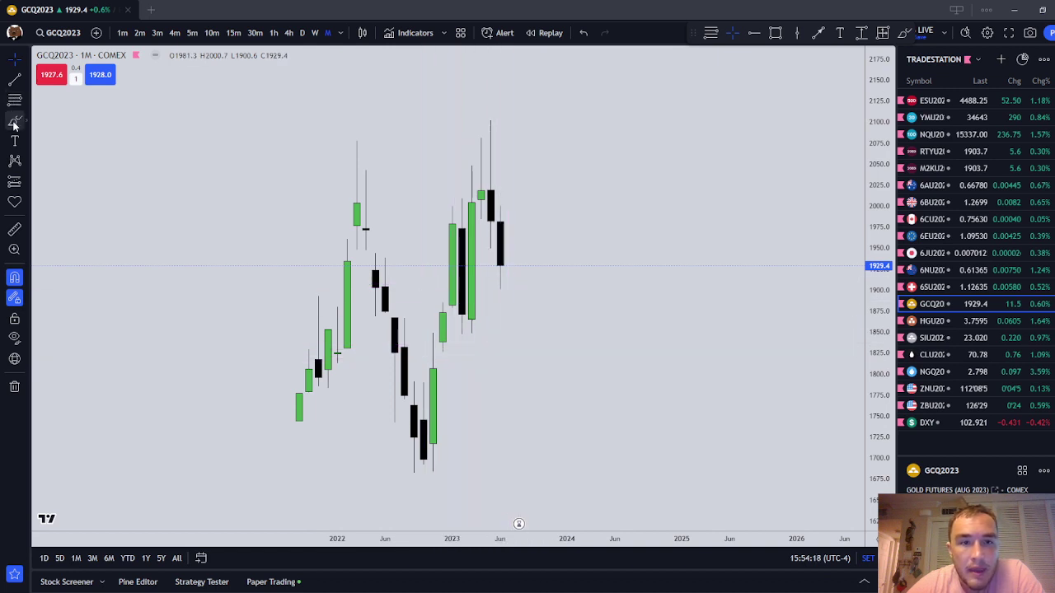
# Step: Draw a rectangle over the gap between the November and December 2022 candles and extend it forward to September 2024
pyautogui.hotkey('alt', 'shift', 'r')
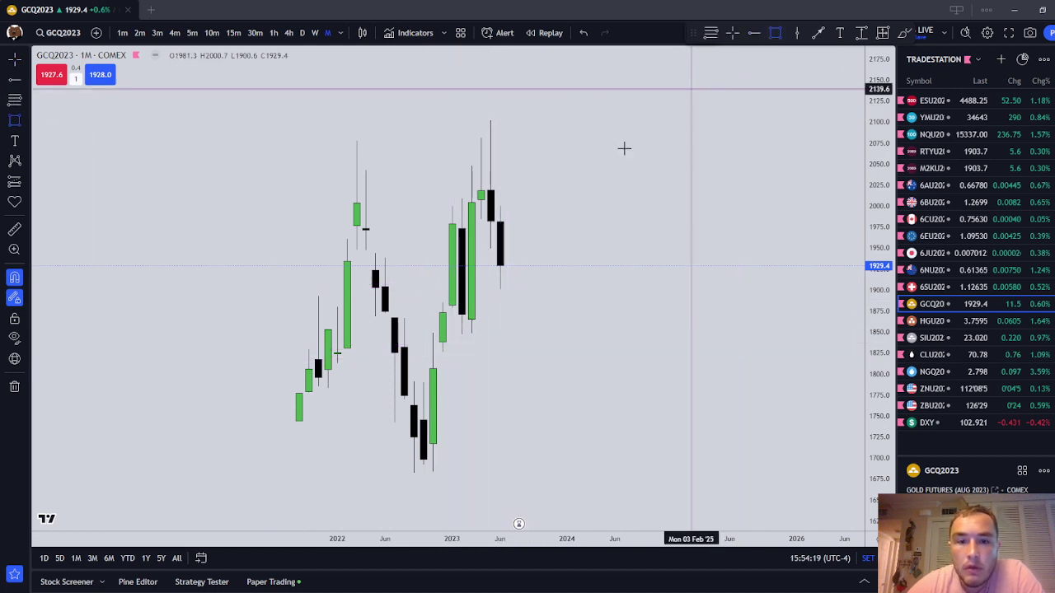
pyautogui.click(433, 368)
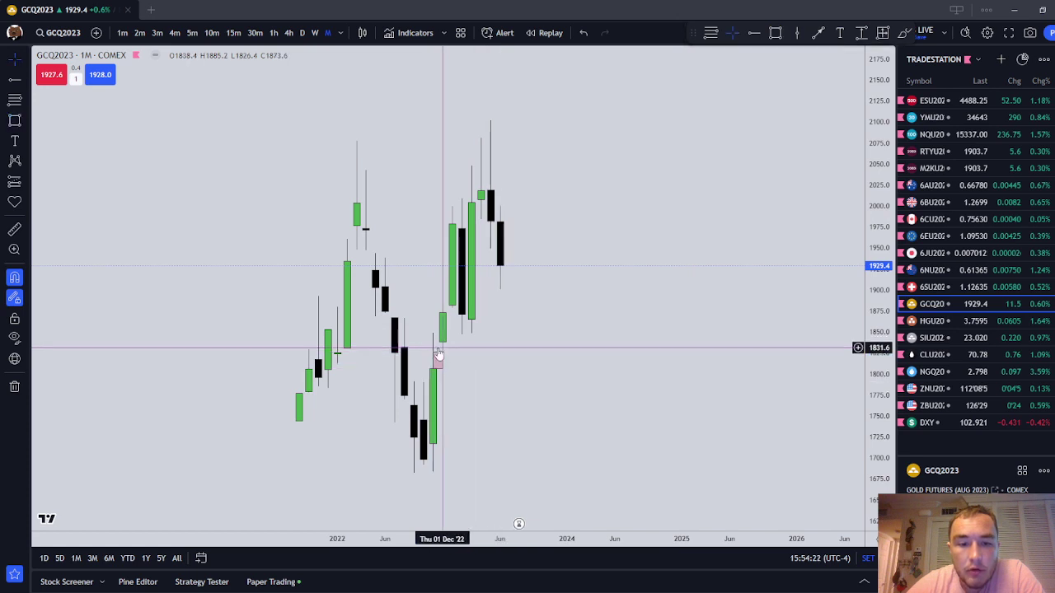
pyautogui.click(442, 341)
pyautogui.moveTo(442, 354); pyautogui.dragTo(643, 353)
pyautogui.click(513, 276)
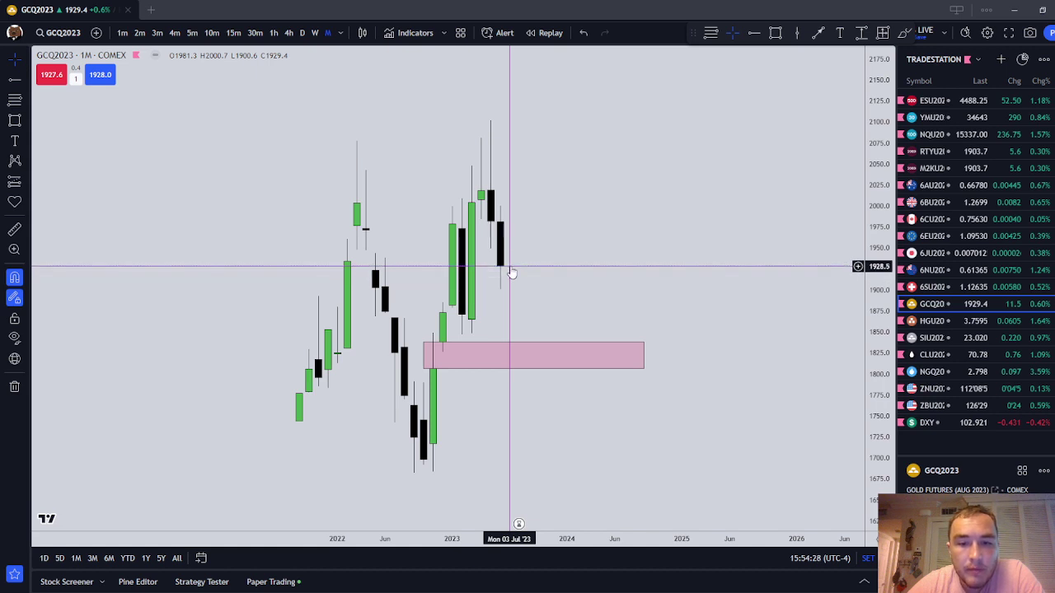
pyautogui.click(521, 361)
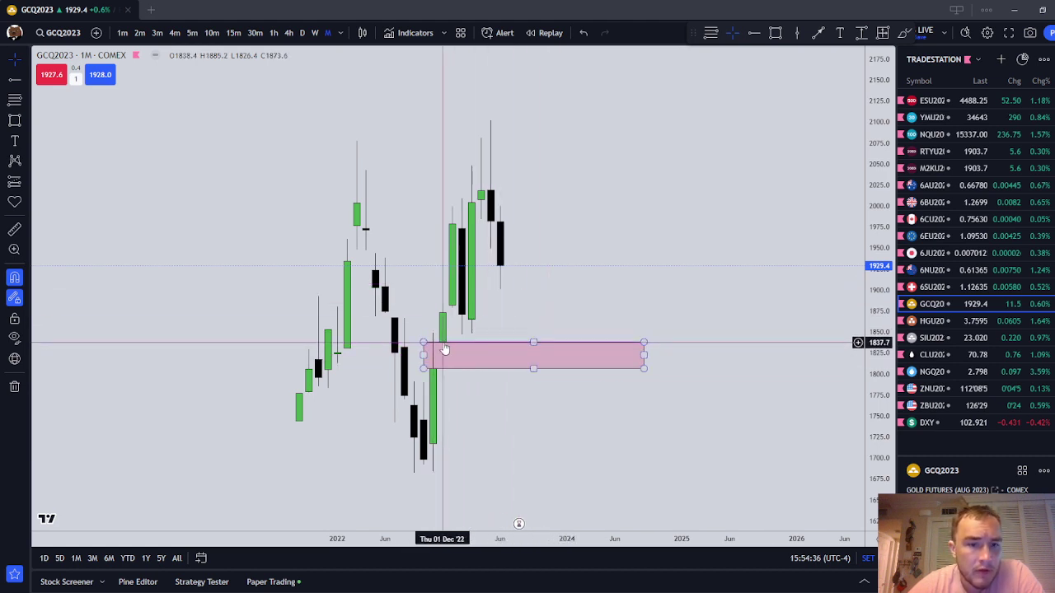
pyautogui.click(432, 385)
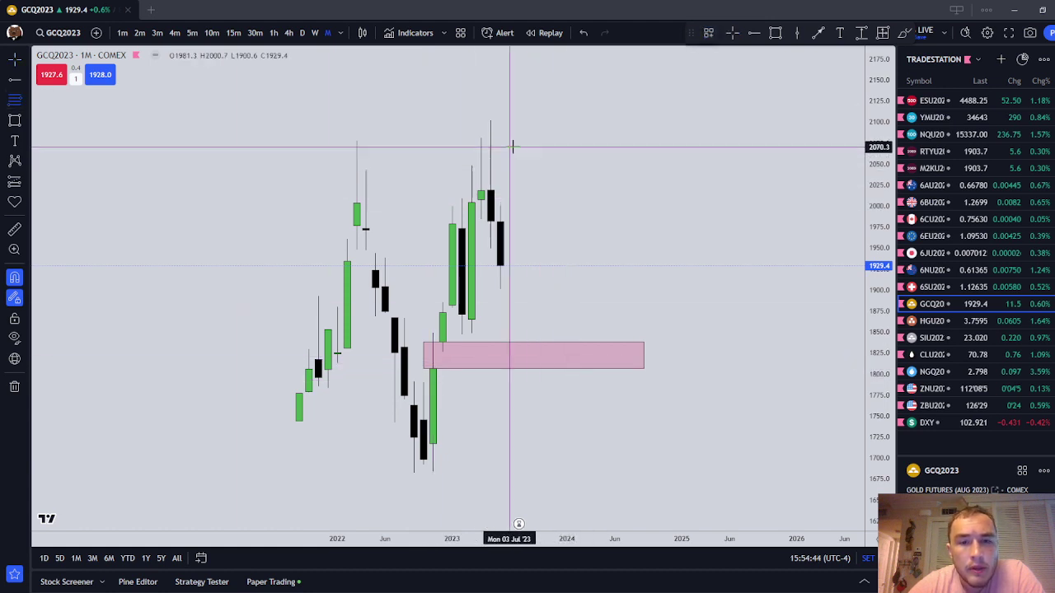
# Step: Add Fibonacci retracements over the May 2023 candle's upper wick and over the gap between the November and December 2022 candles
pyautogui.moveTo(491, 111); pyautogui.dragTo(491, 188)
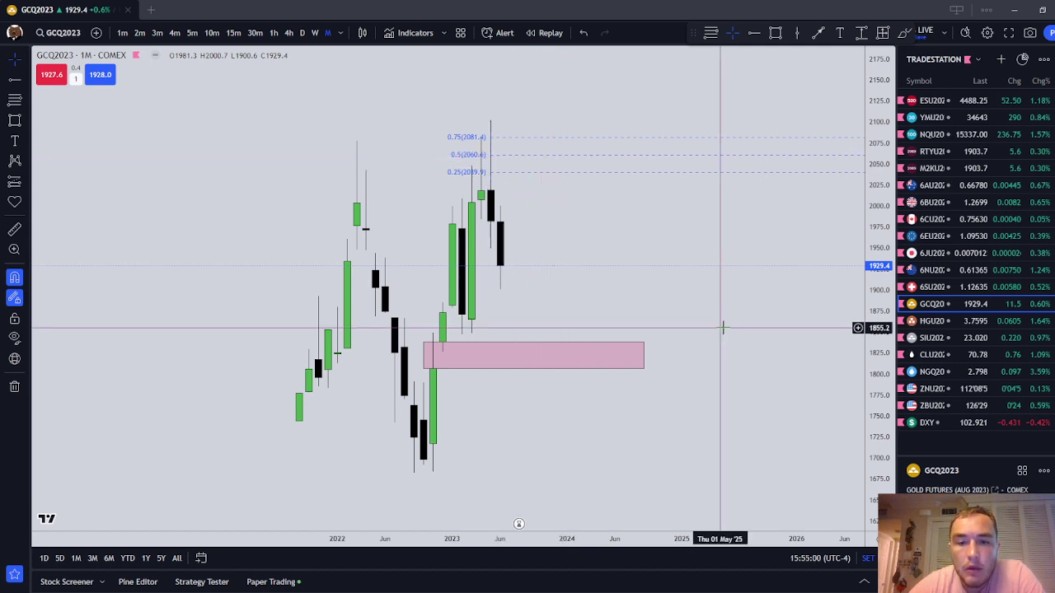
pyautogui.click(14, 99)
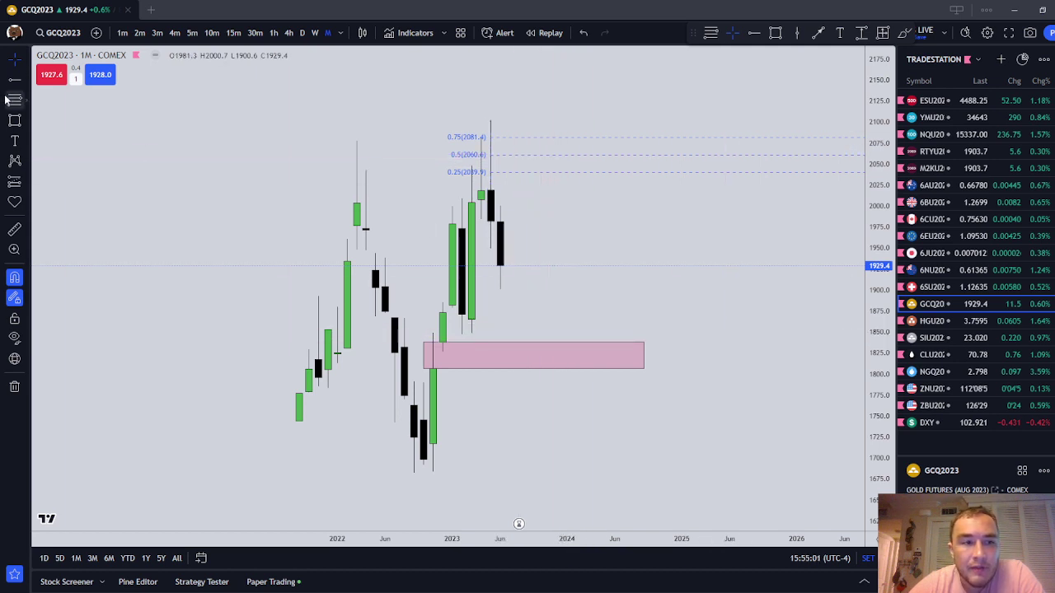
pyautogui.click(434, 369)
pyautogui.click(443, 341)
pyautogui.click(567, 324)
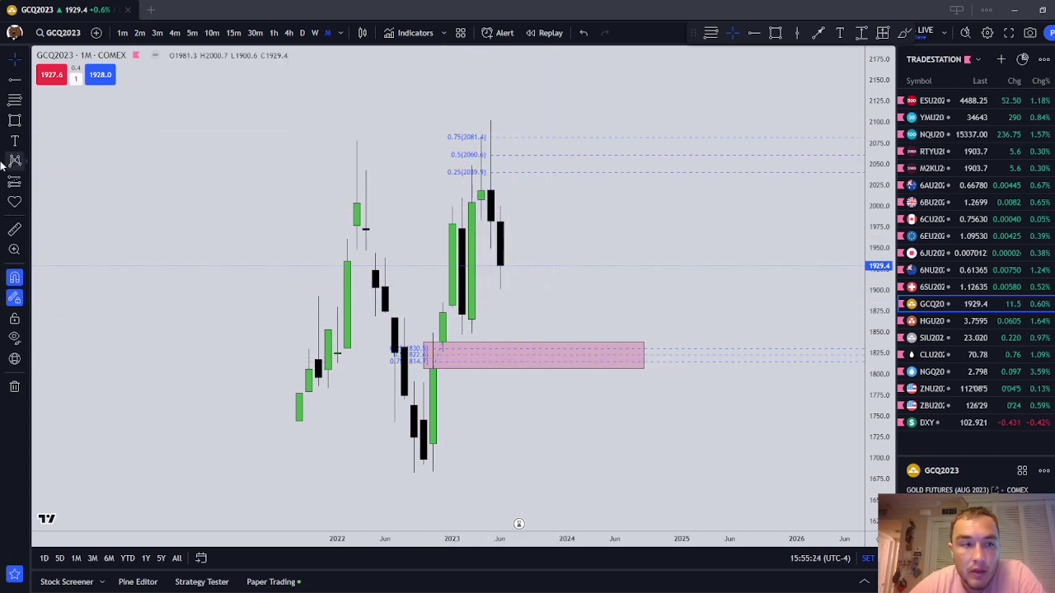
# Step: Draw a tall rectangle between the two Fibonacci sets, spanning December 2022 to September 2023, and delete the horizontal gap rectangle
pyautogui.moveTo(451, 339)
pyautogui.mouseDown()
pyautogui.moveTo(548, 288)
pyautogui.moveTo(524, 113)
pyautogui.moveTo(528, 123)
pyautogui.mouseUp()
pyautogui.click(565, 350)
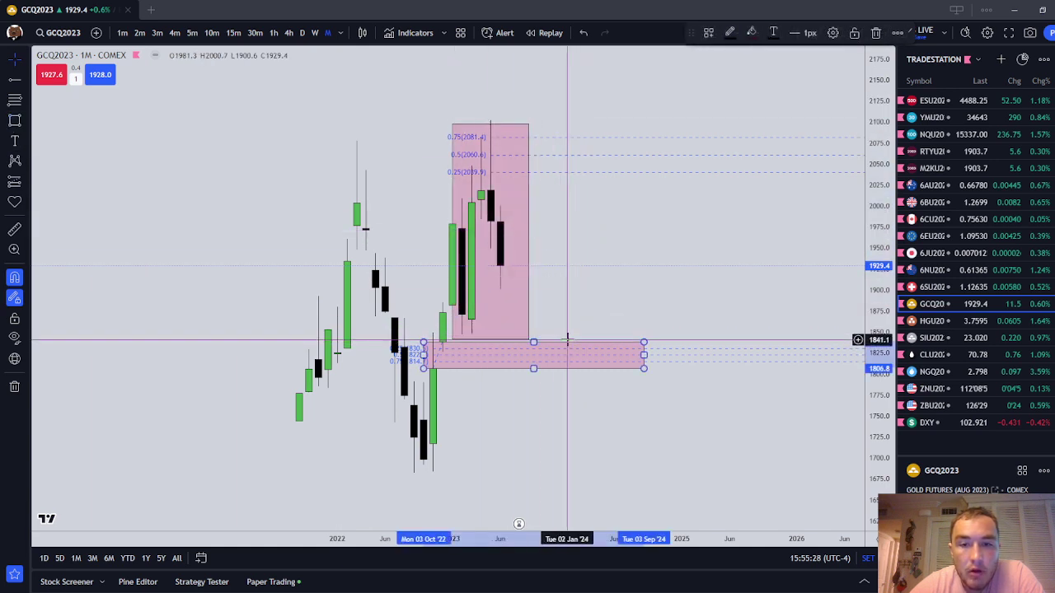
pyautogui.click(875, 33)
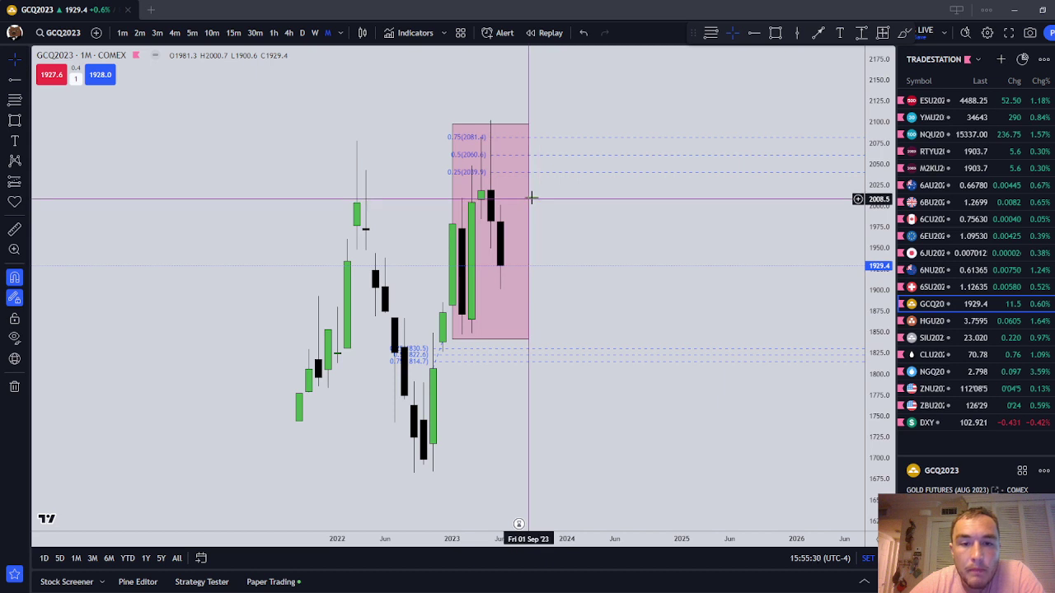
pyautogui.click(458, 236)
pyautogui.moveTo(452, 231); pyautogui.dragTo(442, 231)
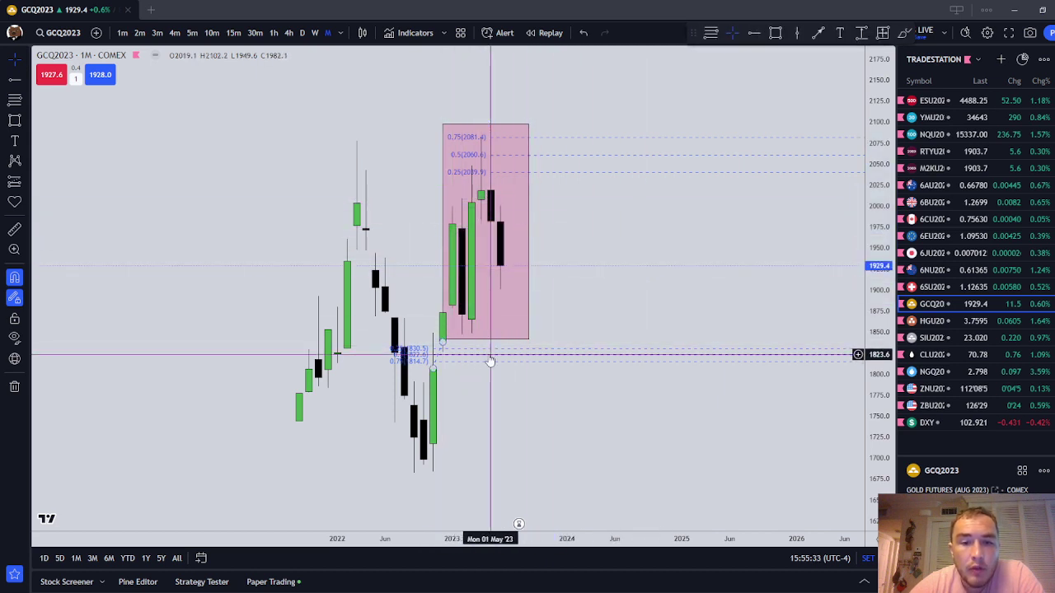
pyautogui.click(556, 160)
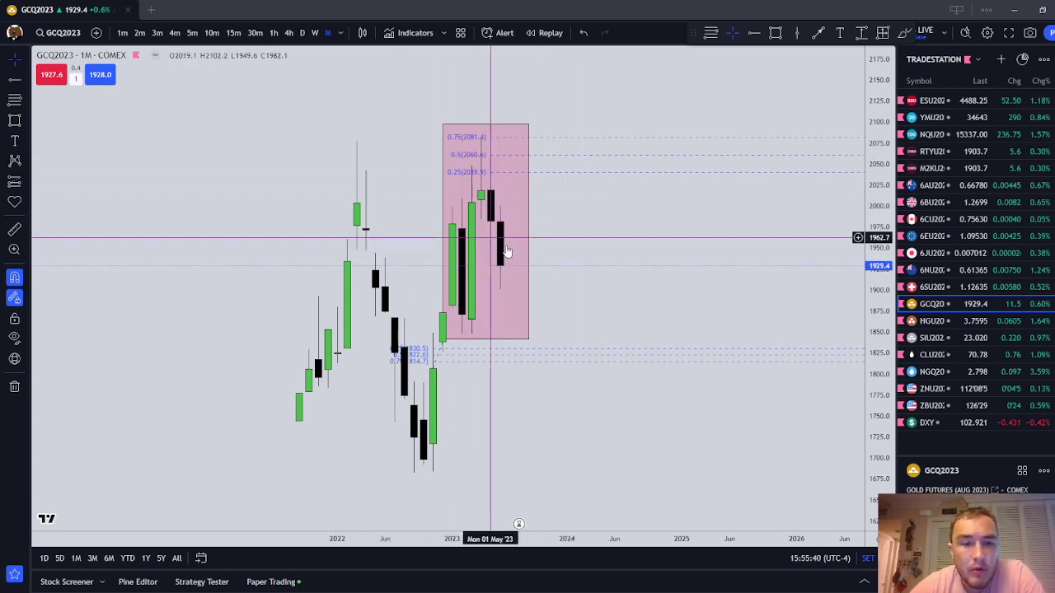
# Step: Remove all drawings from the chart and draw a rectangle over the gap between the April and May 2022 candles
pyautogui.rightClick(607, 268)
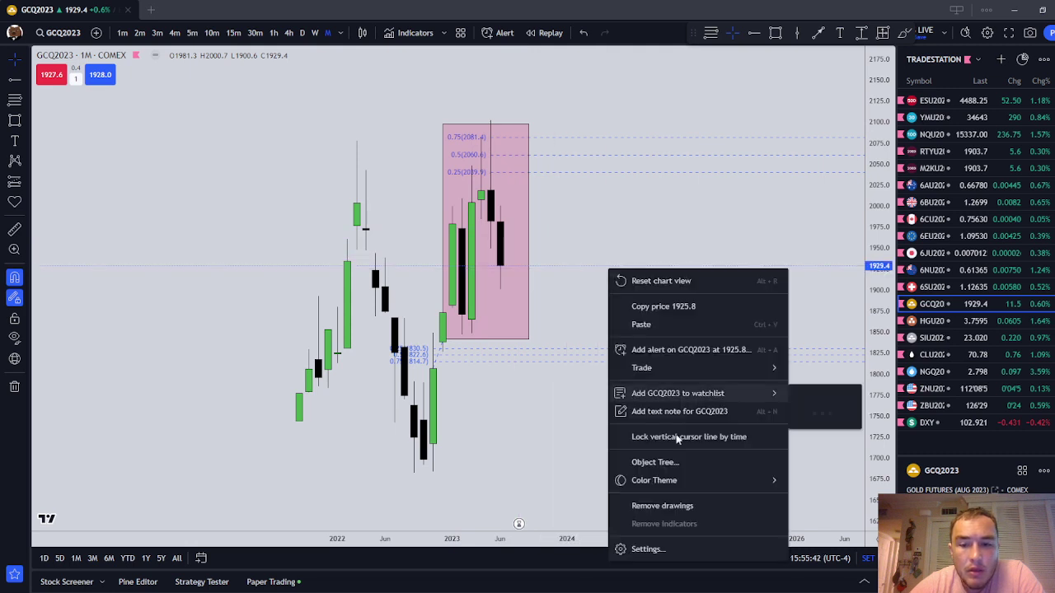
pyautogui.click(668, 504)
pyautogui.click(14, 120)
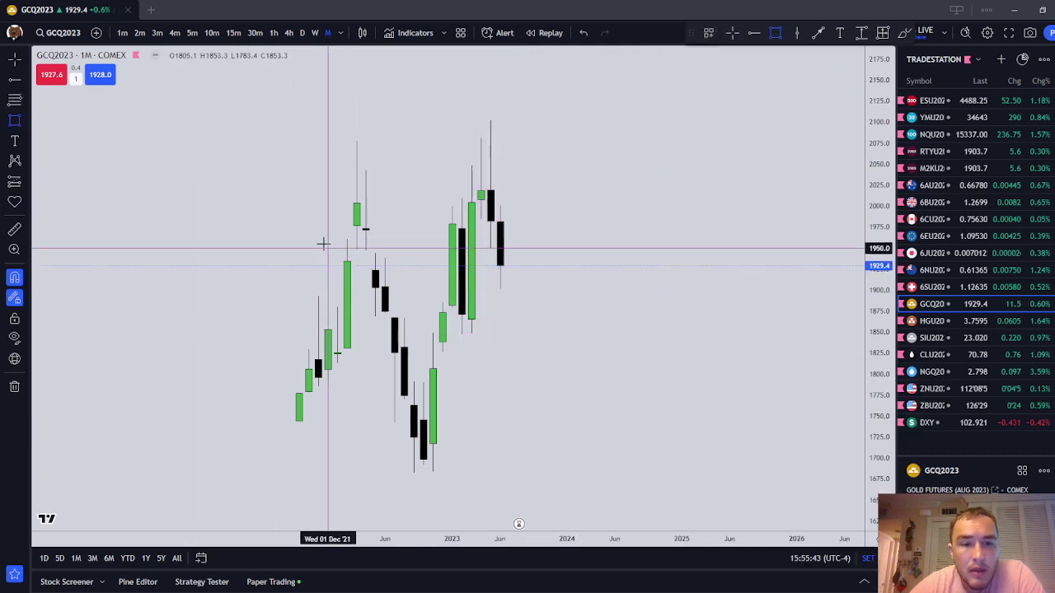
pyautogui.moveTo(366, 230); pyautogui.dragTo(375, 253)
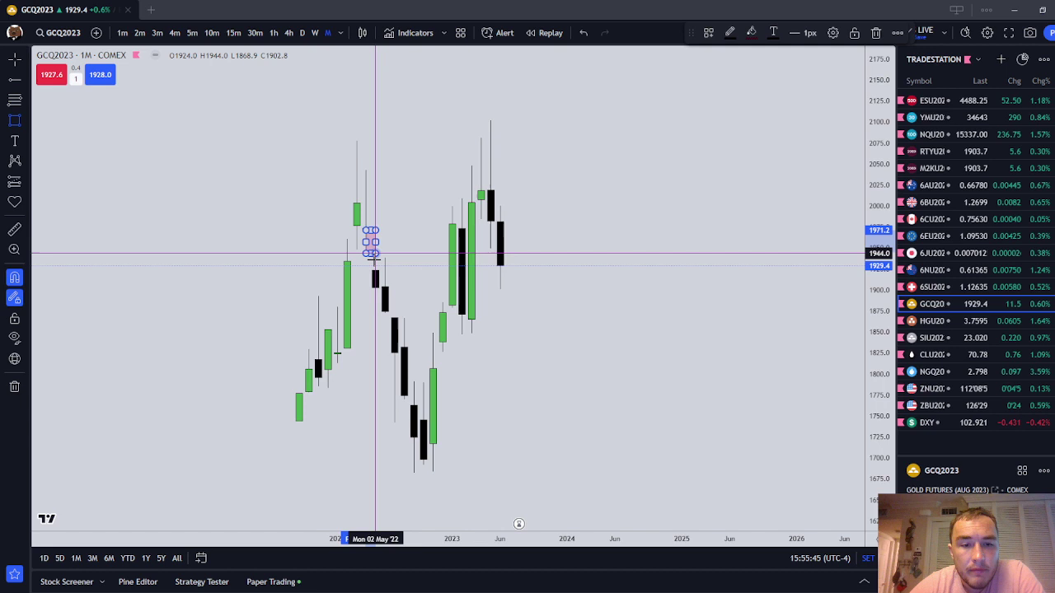
pyautogui.click(459, 254)
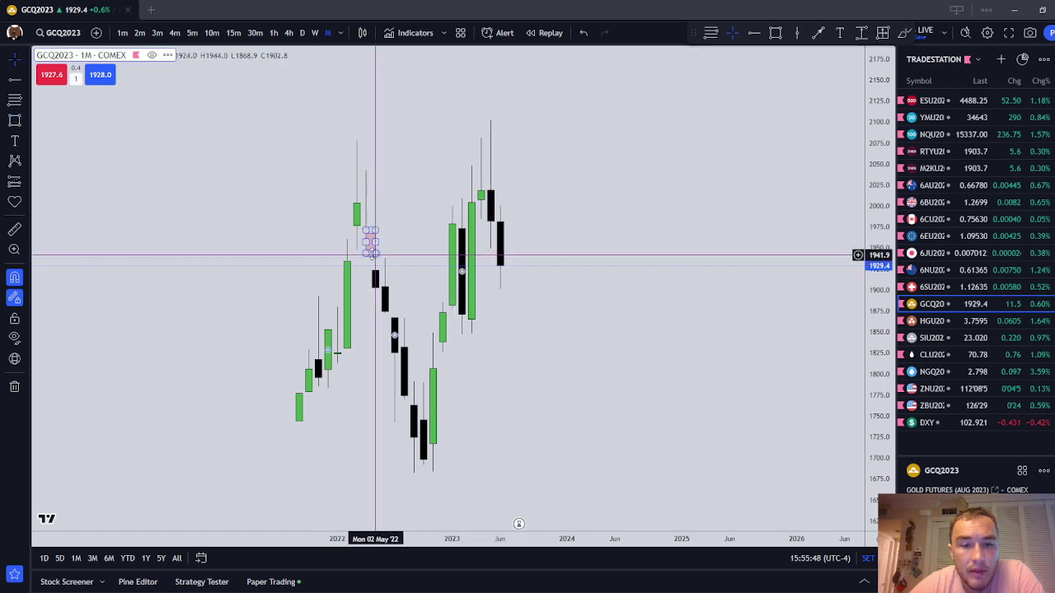
# Step: Resize the gap rectangle to reach down to 1924.0 and span January 2022 to August 2024
pyautogui.click(366, 255)
pyautogui.moveTo(365, 254); pyautogui.dragTo(632, 250)
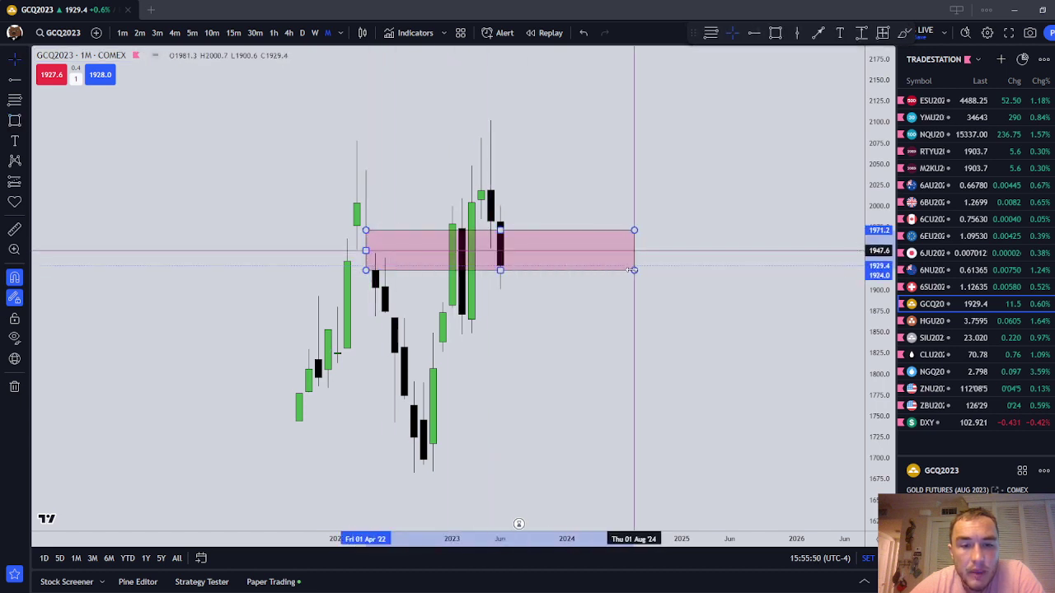
pyautogui.click(494, 282)
pyautogui.click(361, 256)
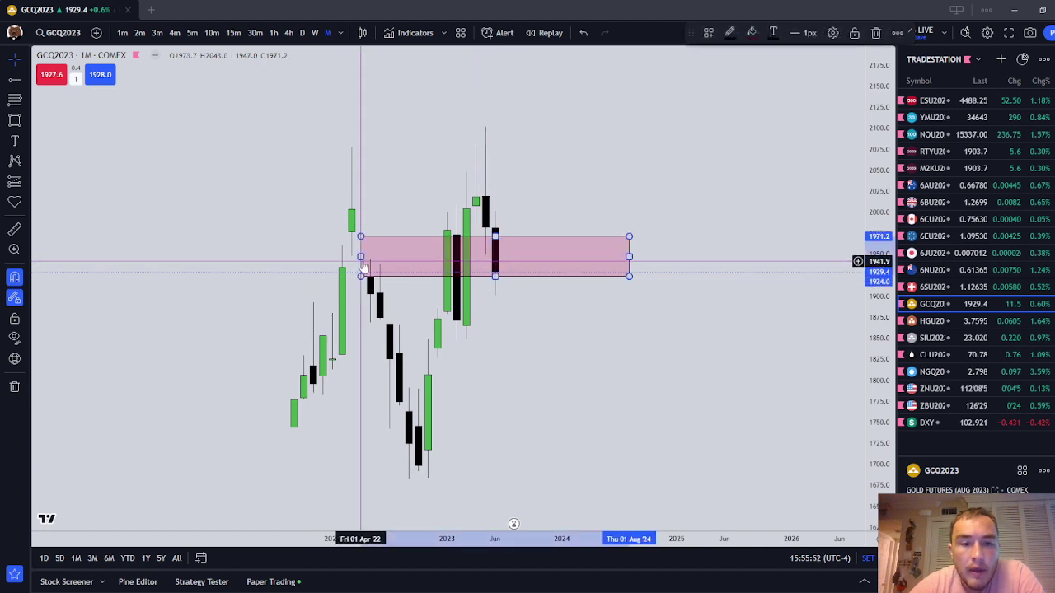
pyautogui.moveTo(361, 257); pyautogui.dragTo(332, 256)
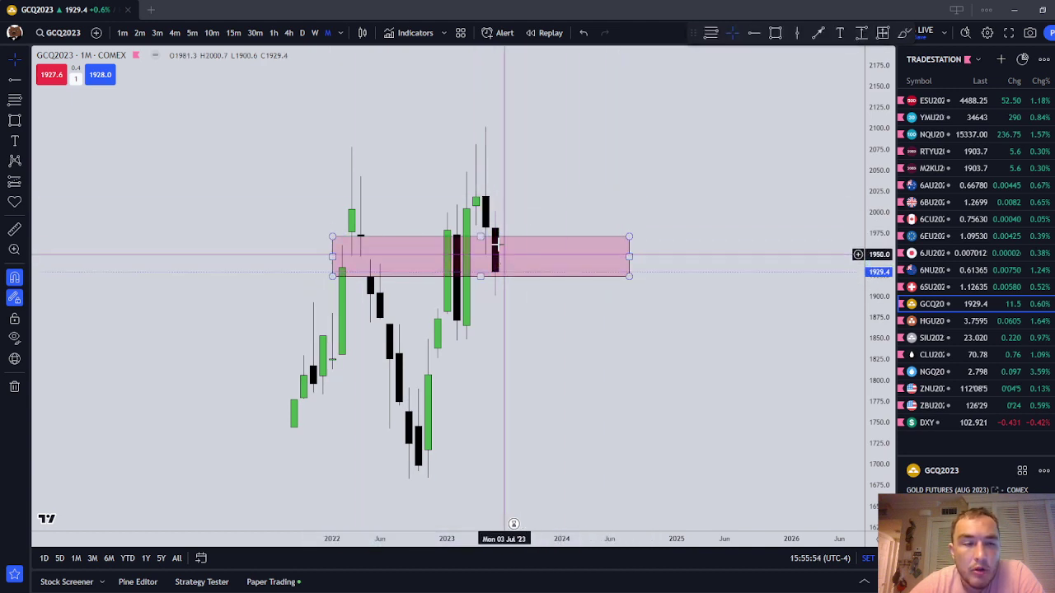
# Step: Add a Fibonacci retracement over the May 2023 upper wick and draw a projected path down to about 1941 and up to about 2060
pyautogui.hotkey('alt', 'h')
pyautogui.click(485, 196)
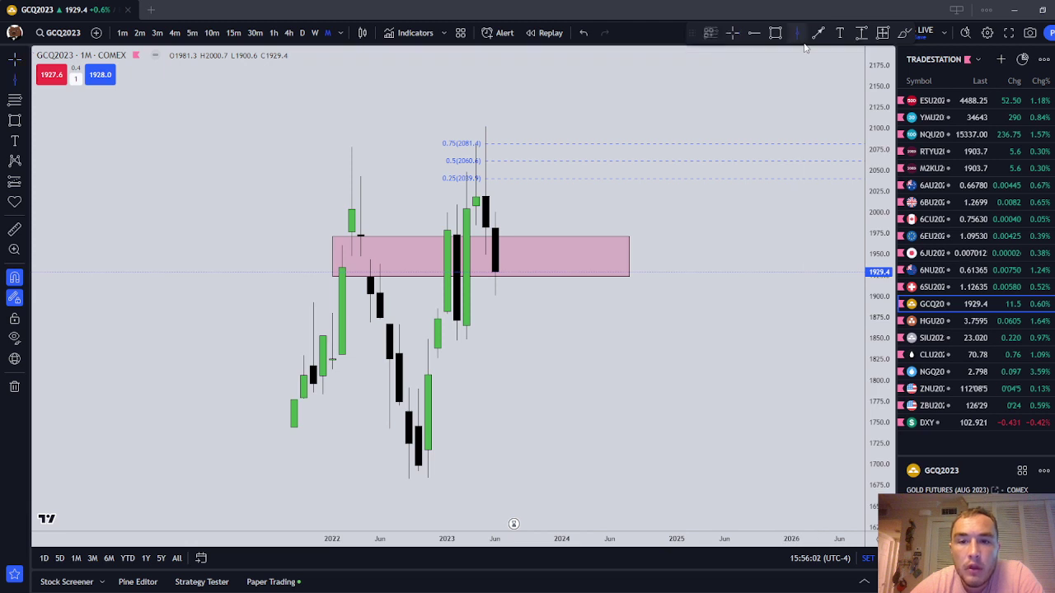
pyautogui.click(828, 31)
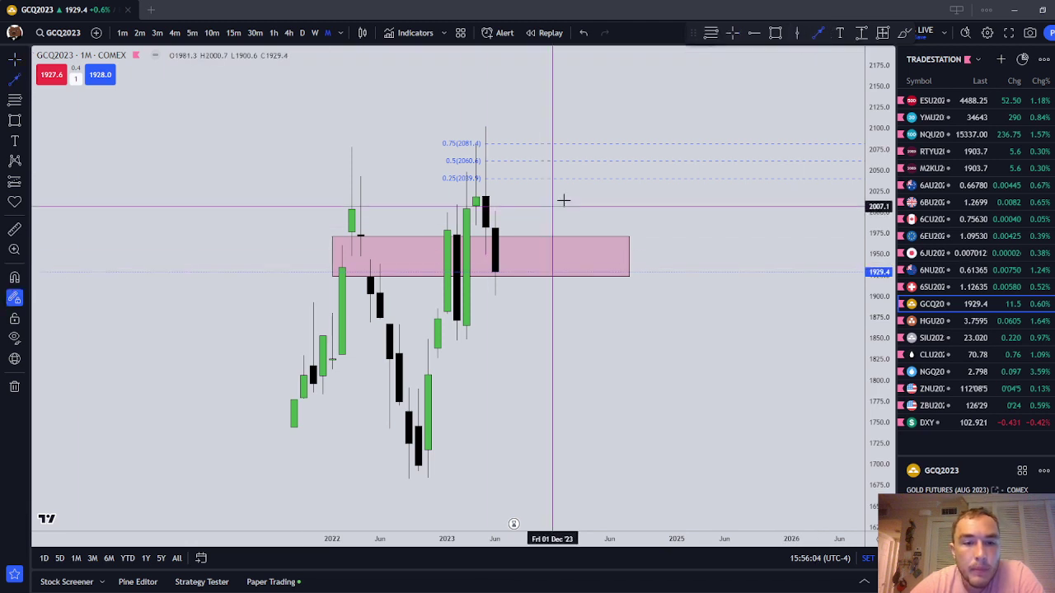
pyautogui.click(485, 201)
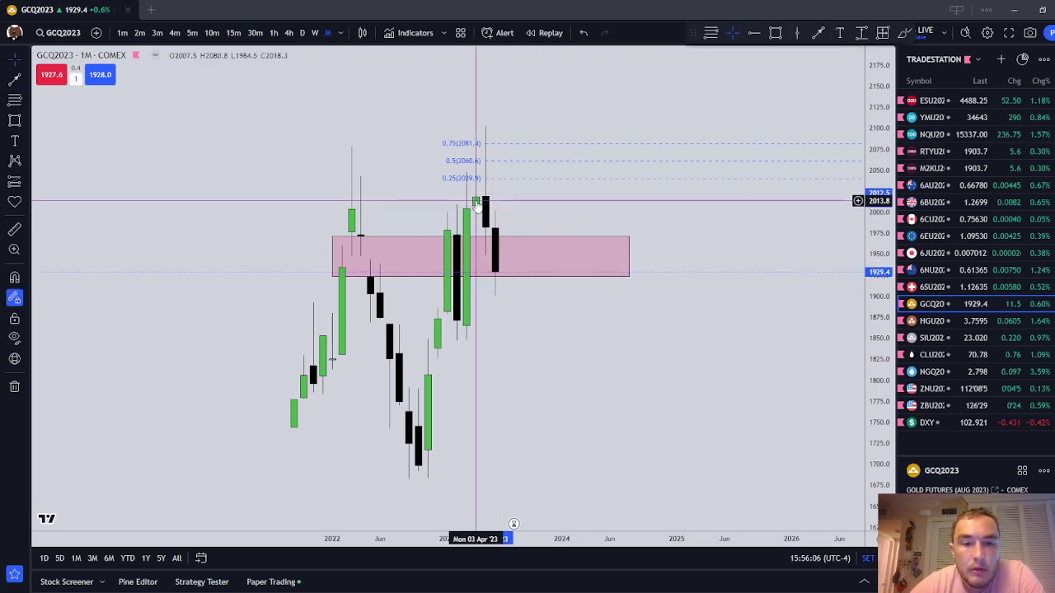
pyautogui.click(533, 264)
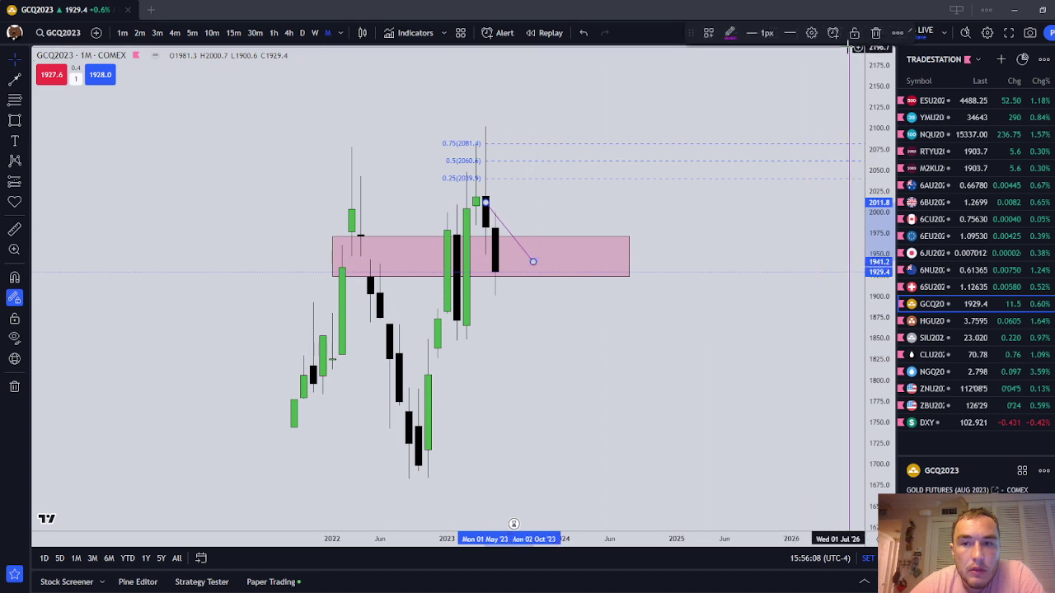
pyautogui.click(533, 261)
pyautogui.doubleClick(590, 162)
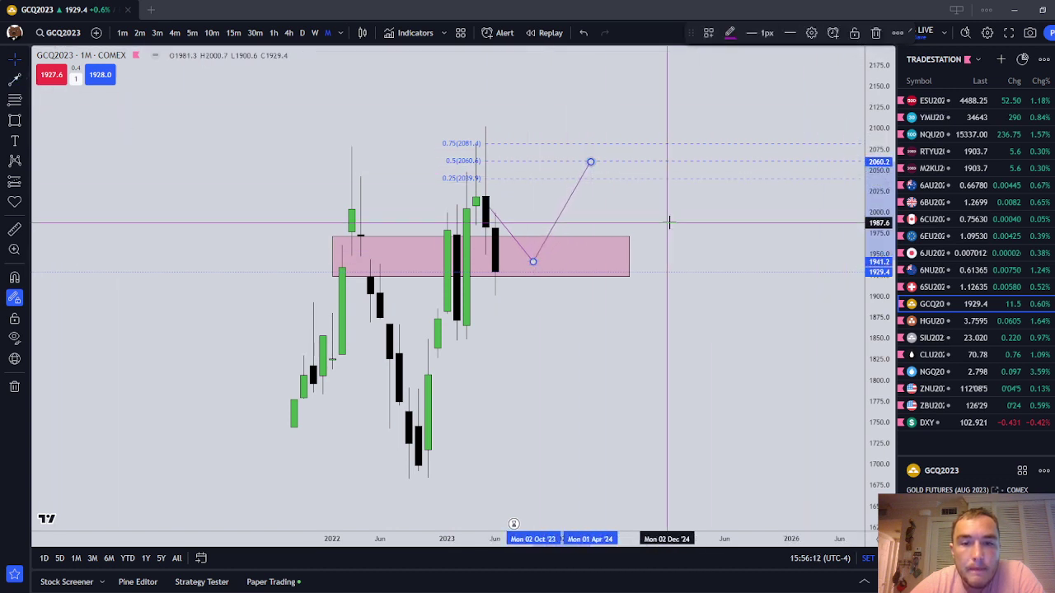
pyautogui.click(666, 237)
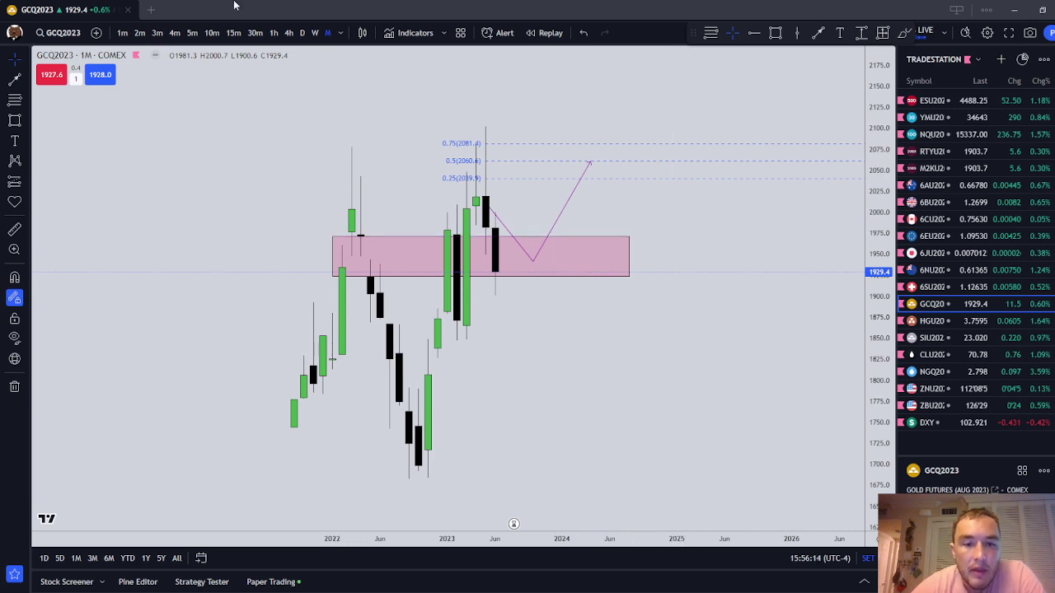
# Step: Remove all drawings from the monthly chart and switch to the weekly timeframe
pyautogui.rightClick(531, 383)
pyautogui.click(584, 537)
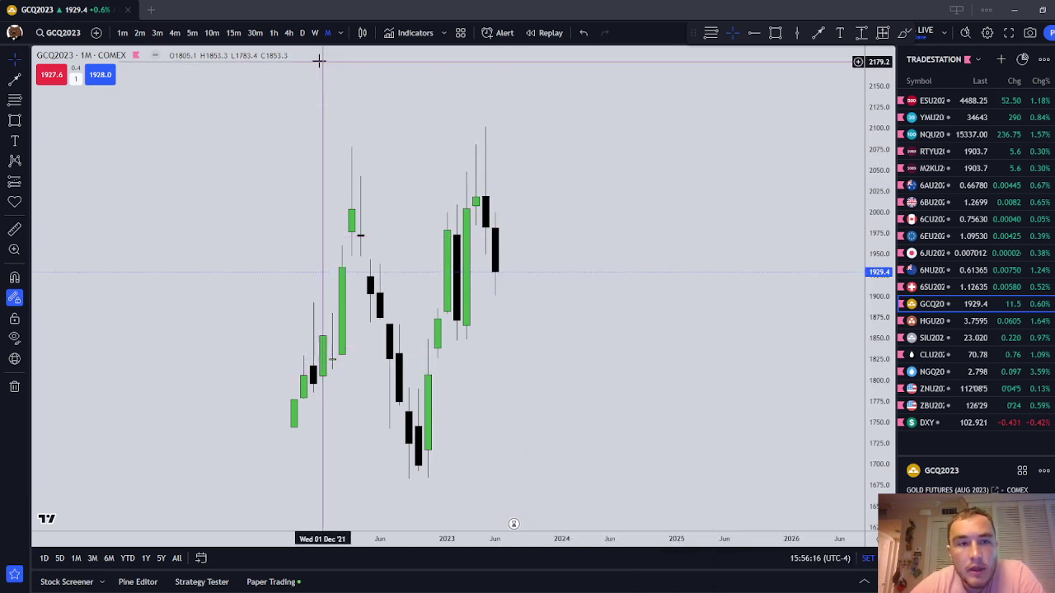
pyautogui.click(314, 33)
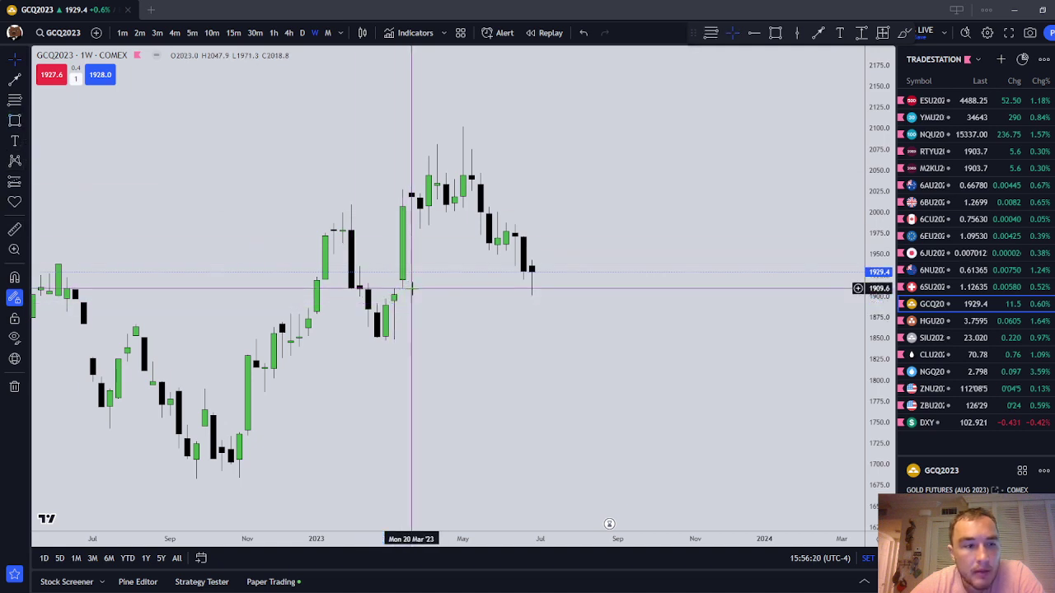
# Step: With the magnet on, draw a rectangle over the March 2023 weekly gap above 1902.1 and extend it to 21 August 2023
pyautogui.click(14, 119)
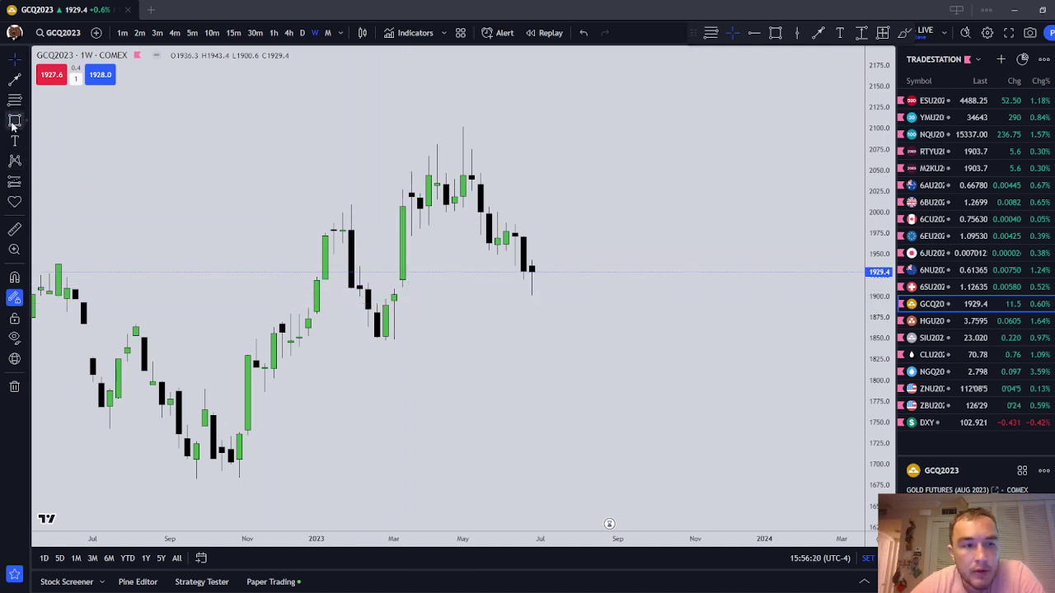
pyautogui.click(14, 278)
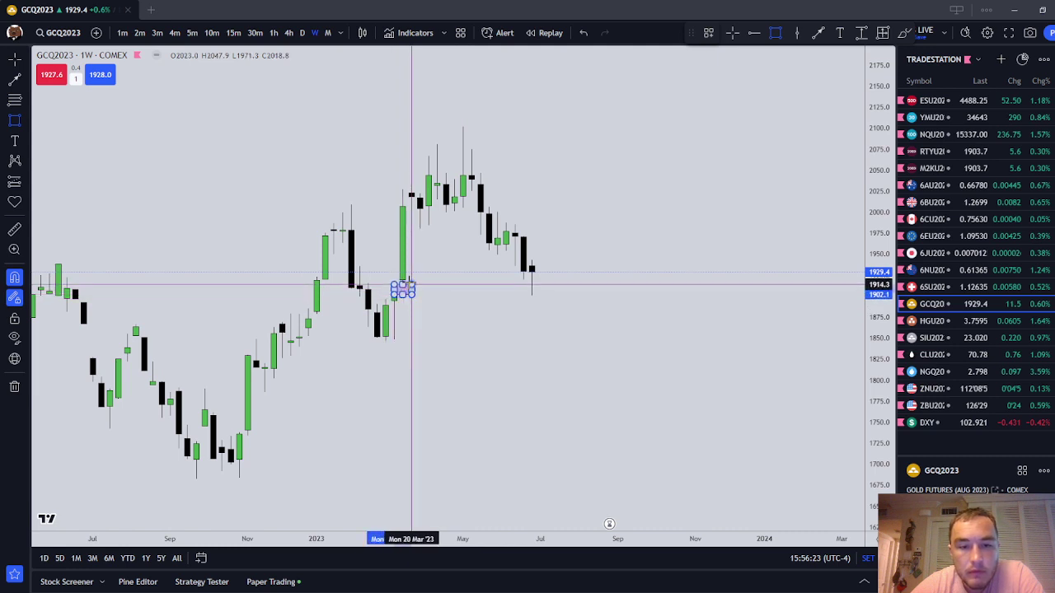
pyautogui.moveTo(400, 285); pyautogui.dragTo(601, 282)
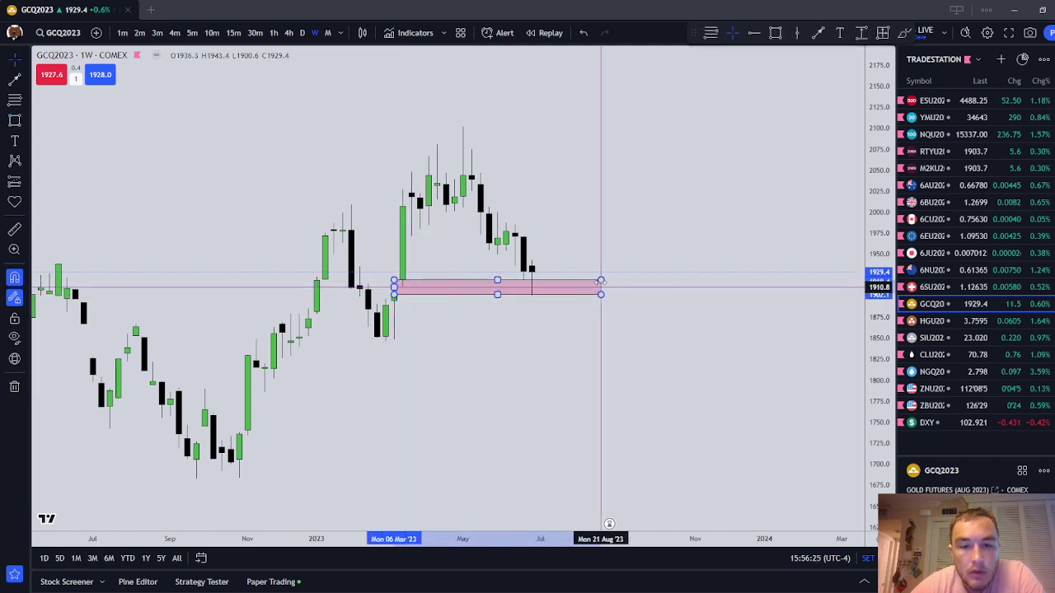
# Step: Extend the weekly gap rectangle's start back to 27 February 2023 and centre the chart on the gap and latest candles
pyautogui.moveTo(394, 287); pyautogui.dragTo(385, 288)
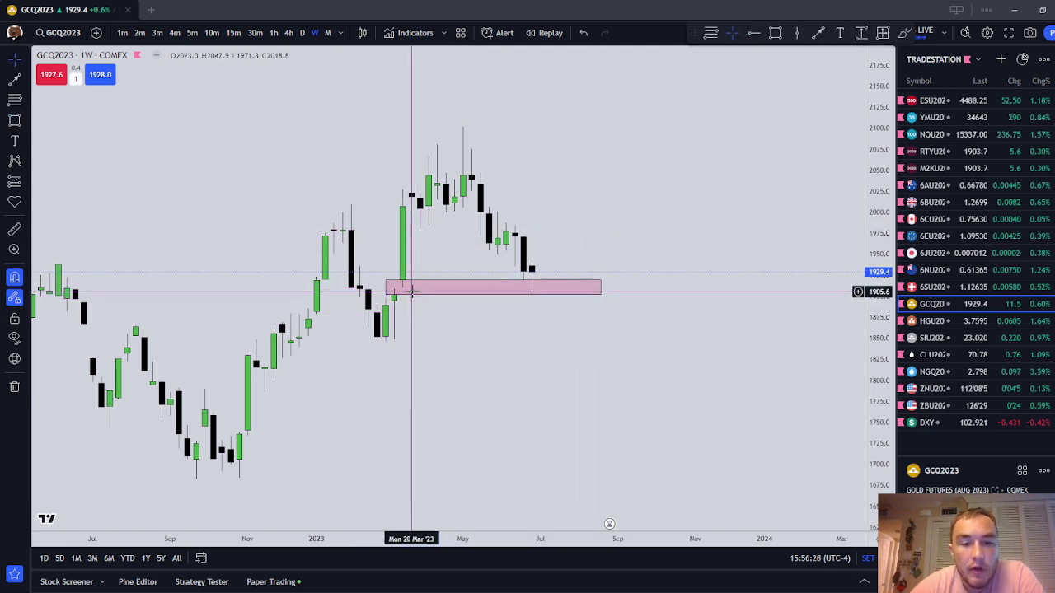
pyautogui.scroll(3, 578, 205)
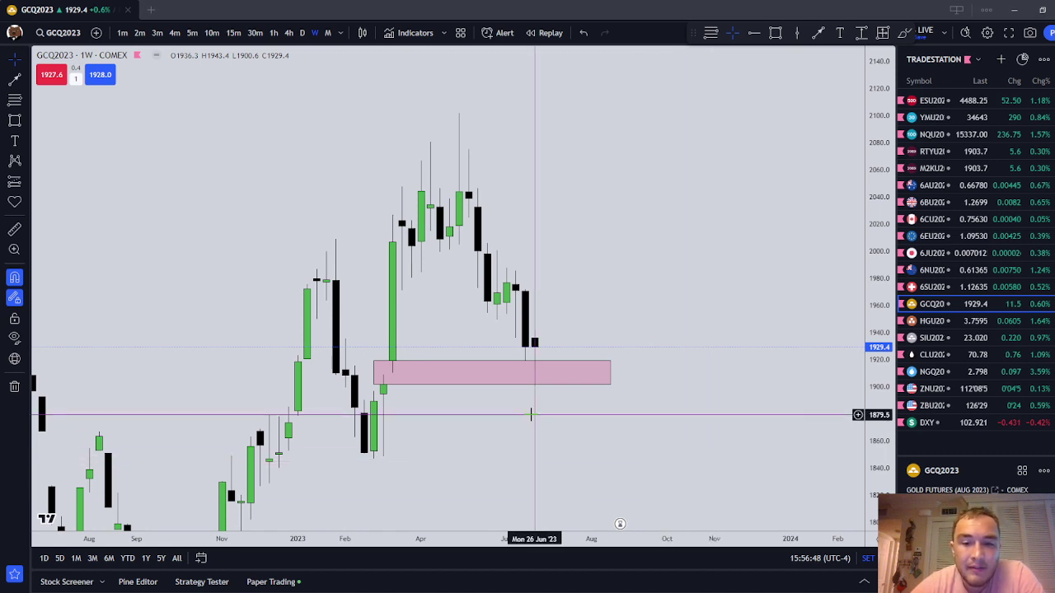
pyautogui.moveTo(530, 414); pyautogui.dragTo(541, 373)
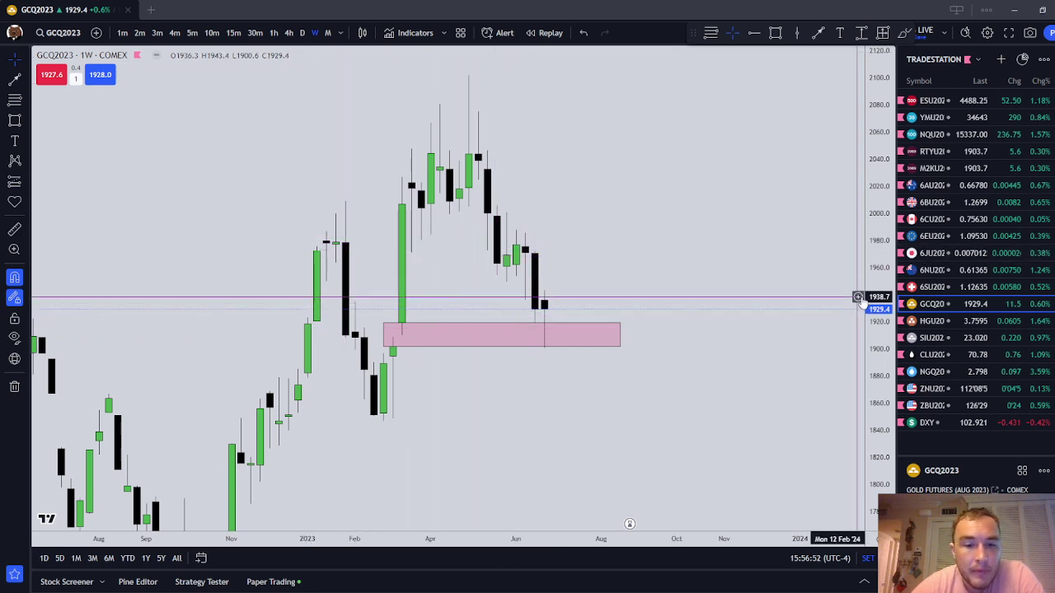
pyautogui.moveTo(875, 278); pyautogui.dragTo(875, 290)
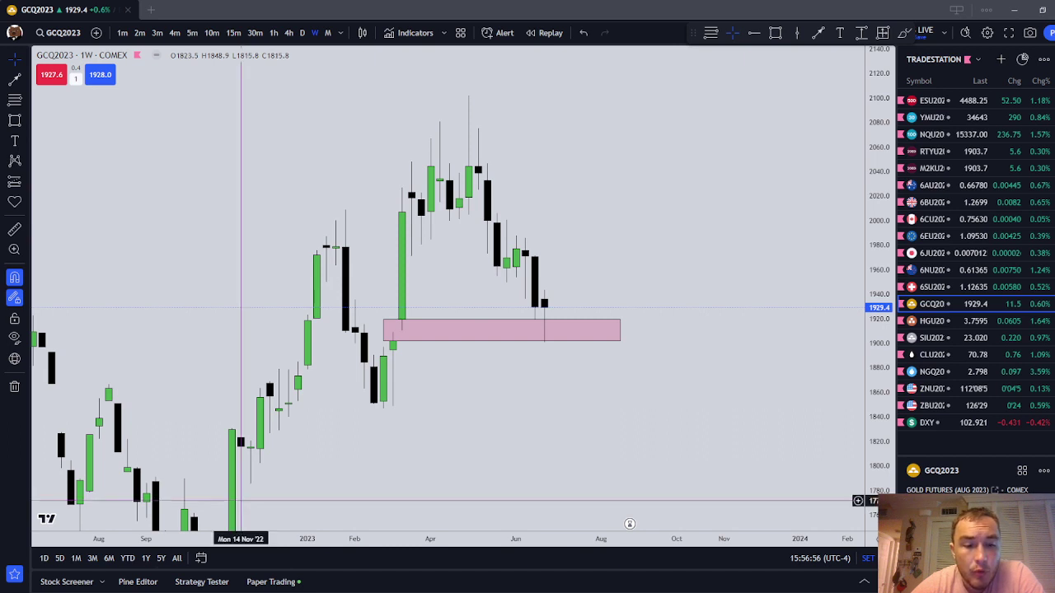
pyautogui.click(383, 331)
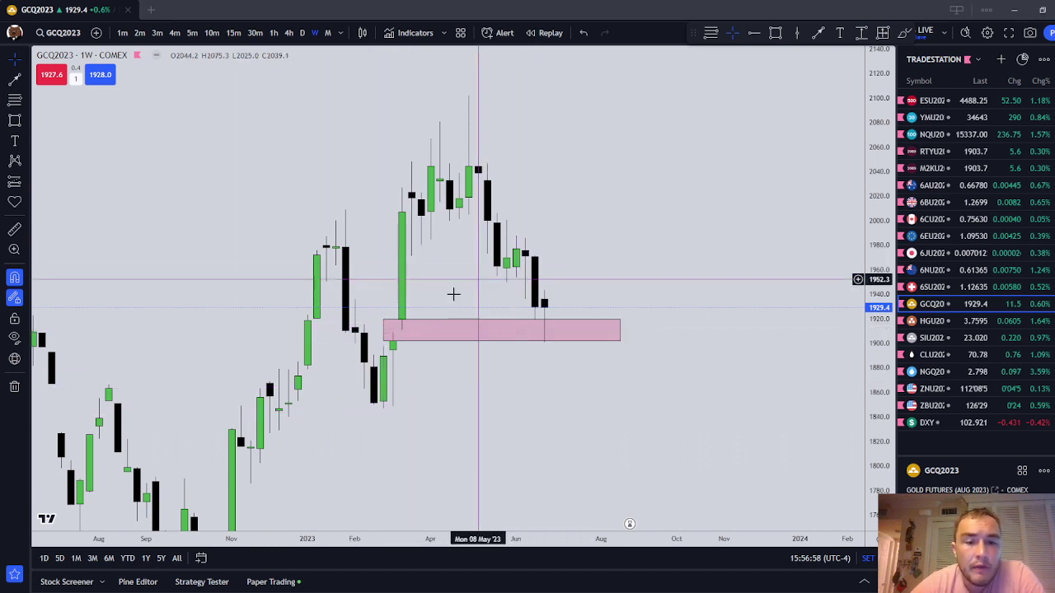
pyautogui.click(390, 346)
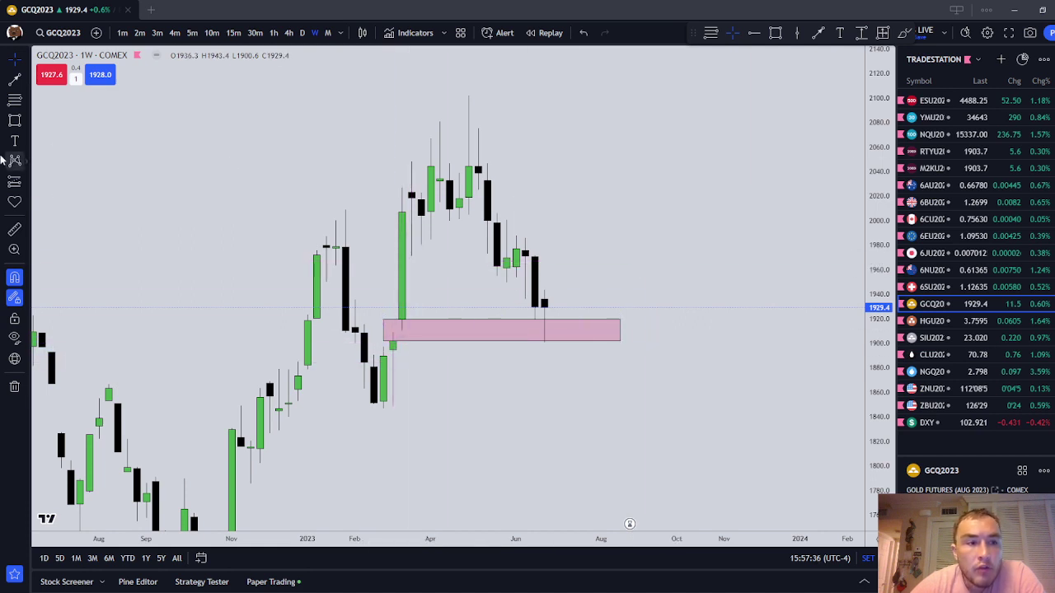
# Step: Draw an arrow projecting a weekly move from the latest candle near 1929 up to about 1961 in mid-July 2023
pyautogui.click(16, 80)
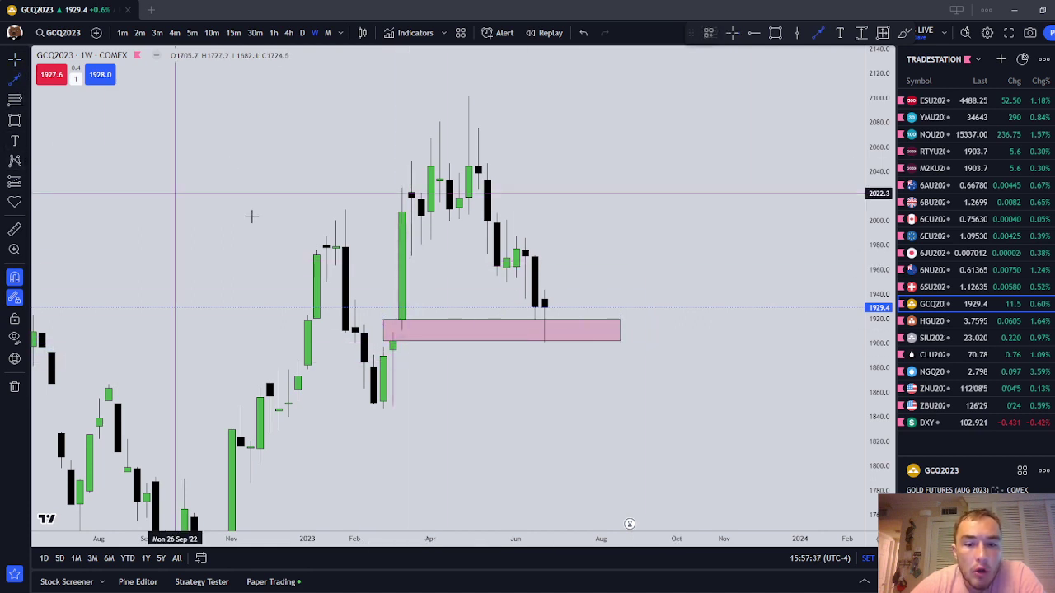
pyautogui.click(553, 307)
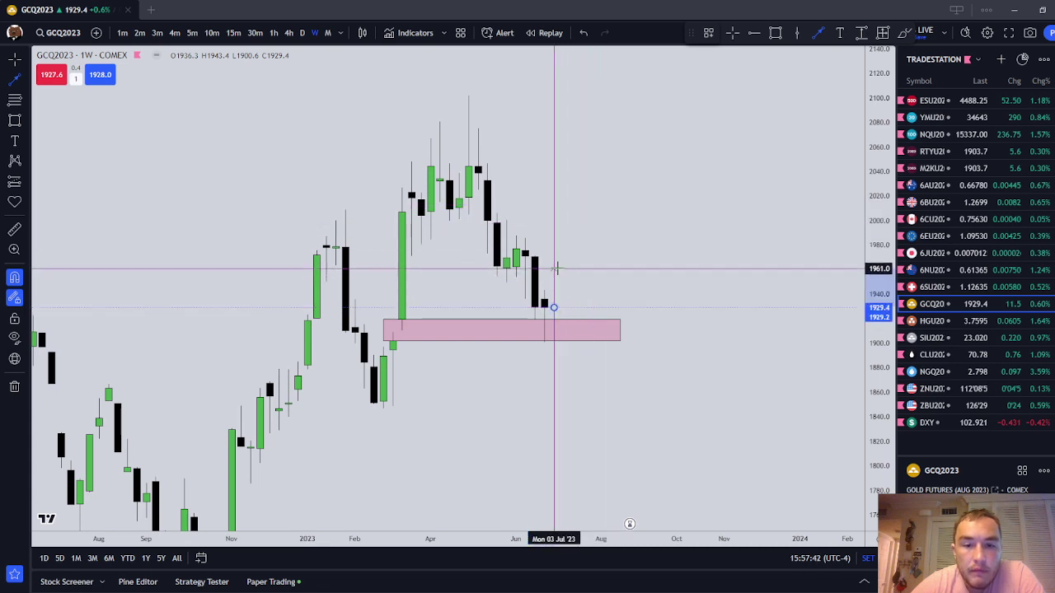
pyautogui.click(555, 268)
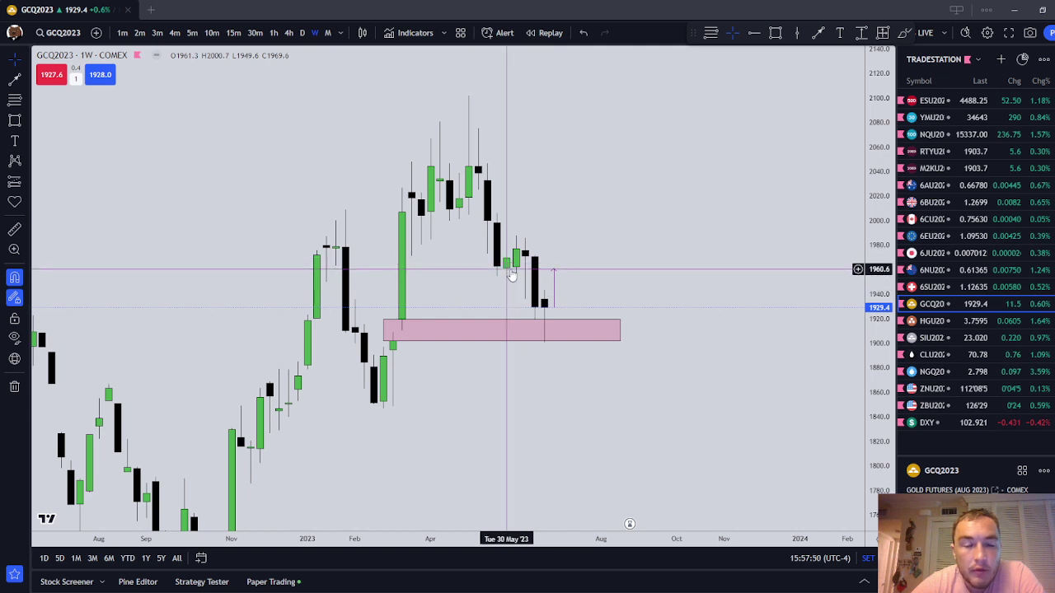
pyautogui.click(553, 308)
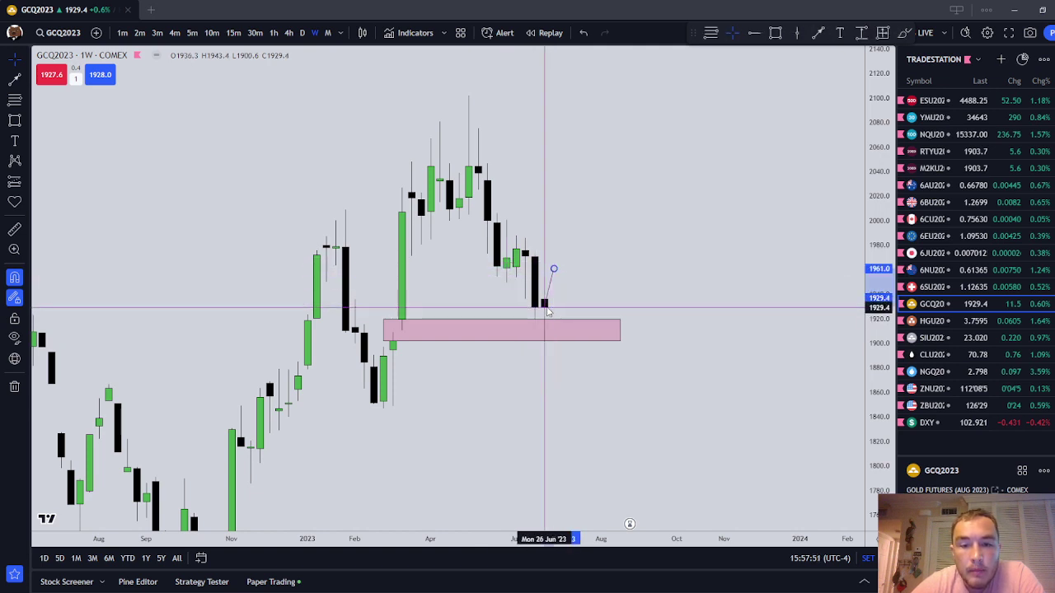
pyautogui.click(511, 286)
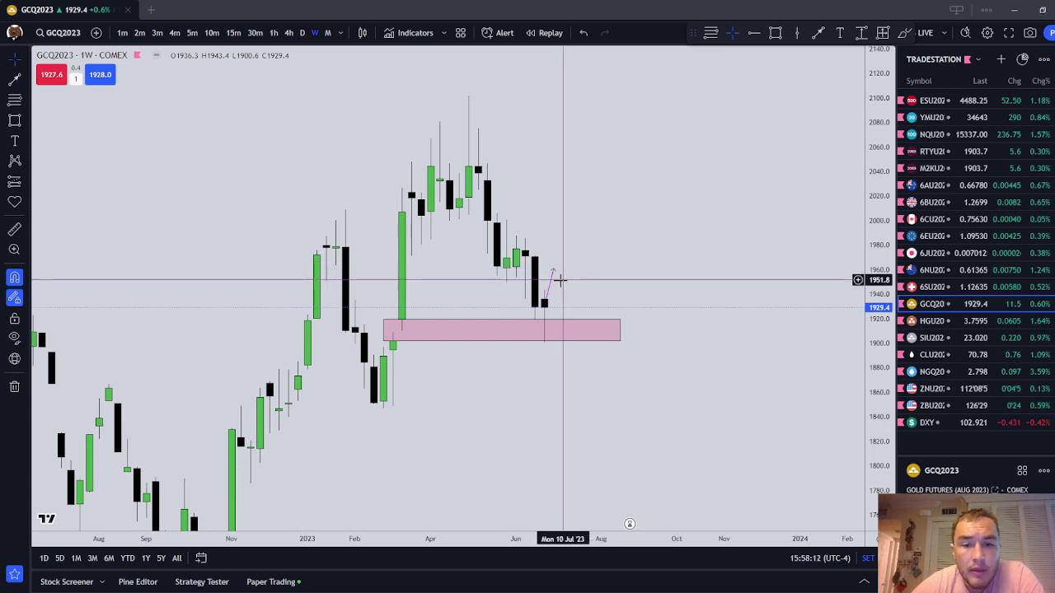
pyautogui.moveTo(554, 272); pyautogui.dragTo(574, 274)
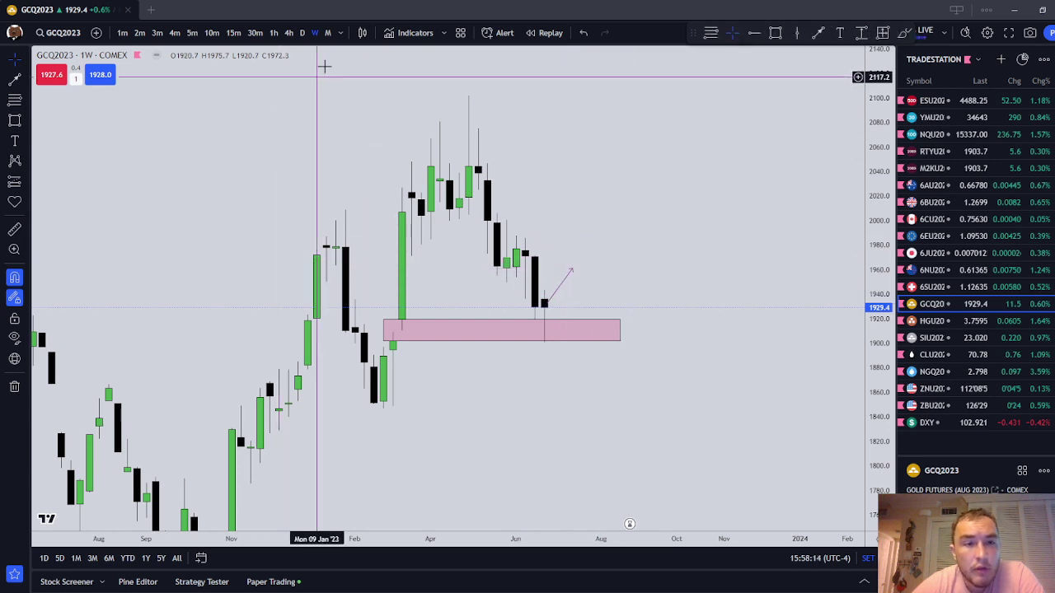
# Step: Switch the chart to the daily timeframe and frame the gap rectangle together with the projection arrow
pyautogui.click(301, 32)
pyautogui.scroll(-5, 624, 280)
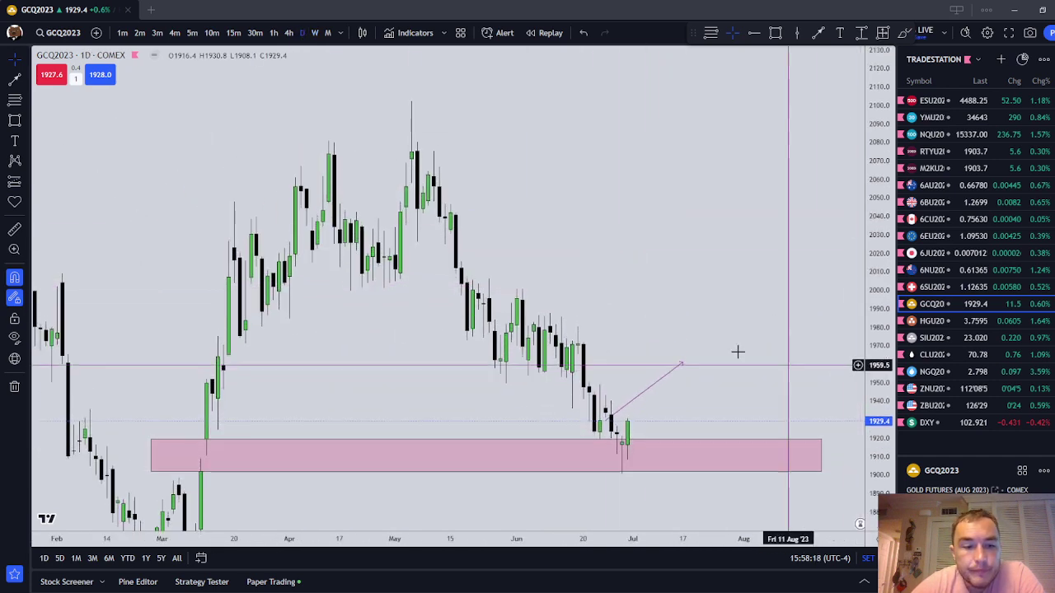
pyautogui.moveTo(236, 317); pyautogui.dragTo(123, 313)
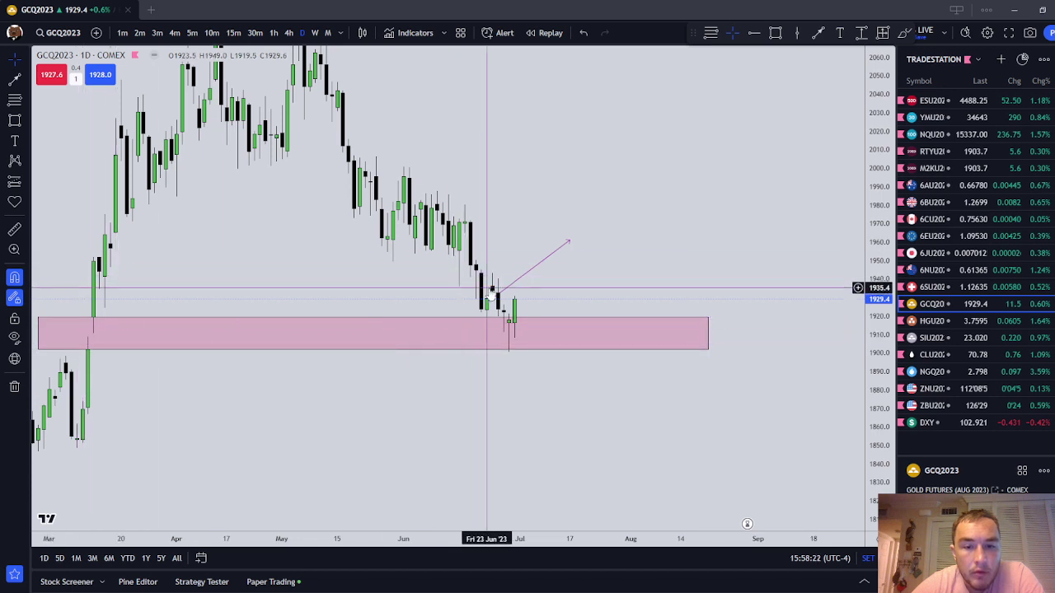
pyautogui.scroll(-3, 497, 316)
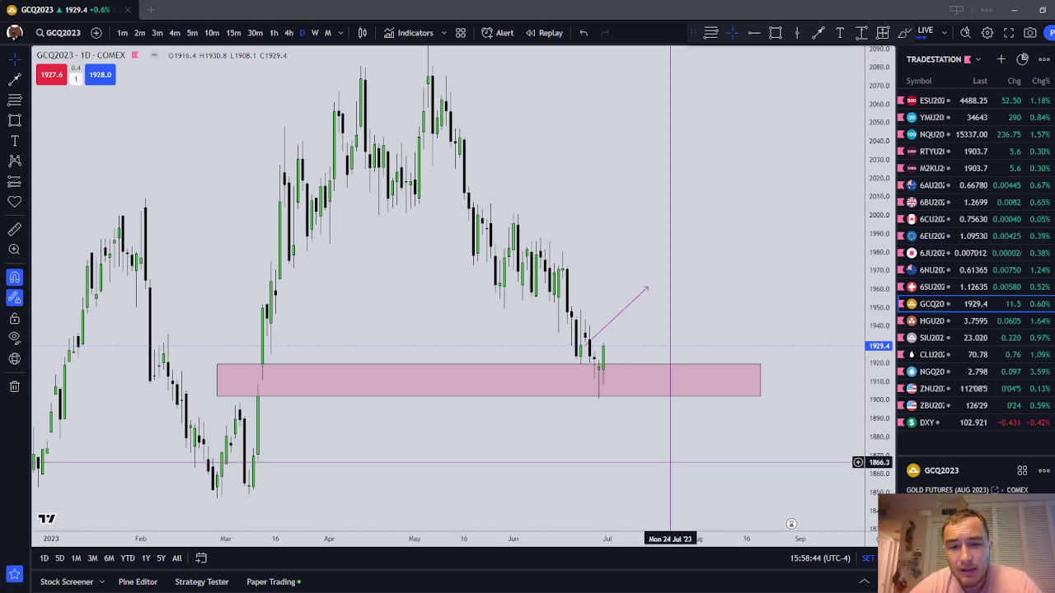
# Step: Draw a yellow rectangle from 2002.3 to 1912.2 over the decline between 17 May and 5 July 2023, and delete it
pyautogui.hotkey('alt', 'shift', 'r')
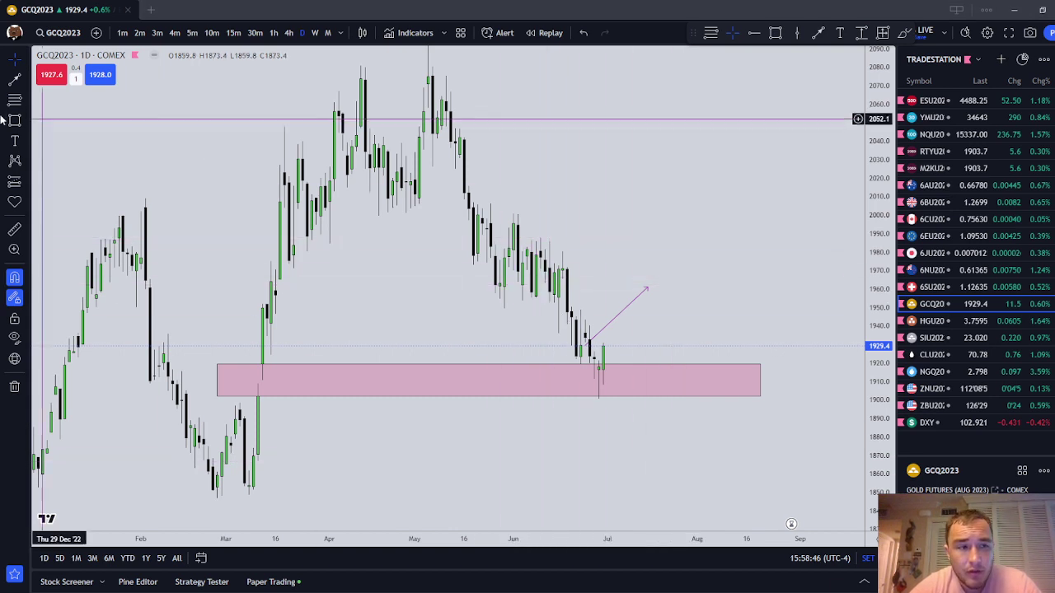
pyautogui.moveTo(459, 211); pyautogui.dragTo(611, 377)
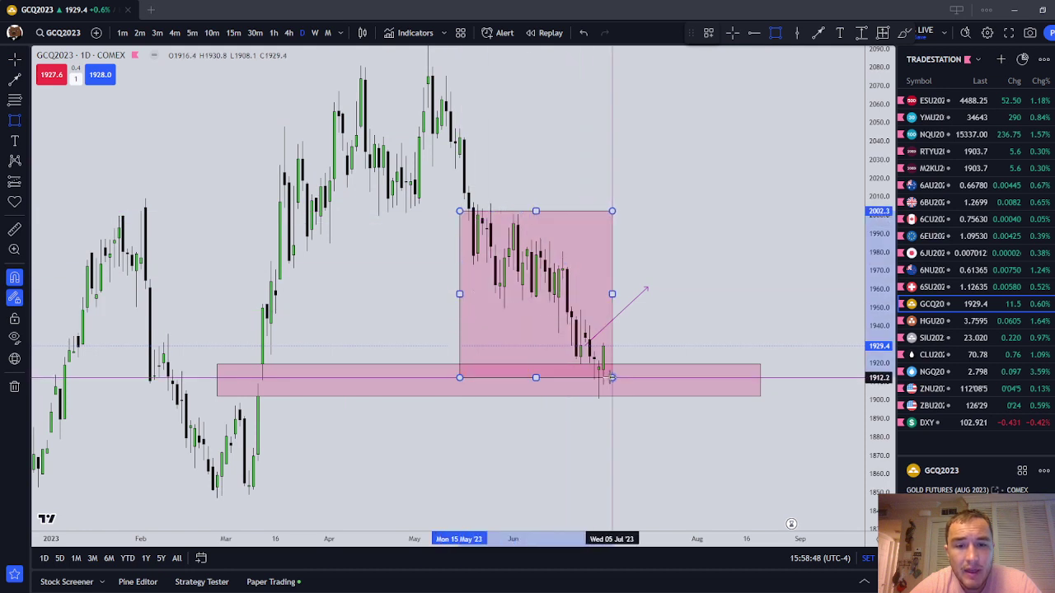
pyautogui.click(750, 32)
pyautogui.click(779, 71)
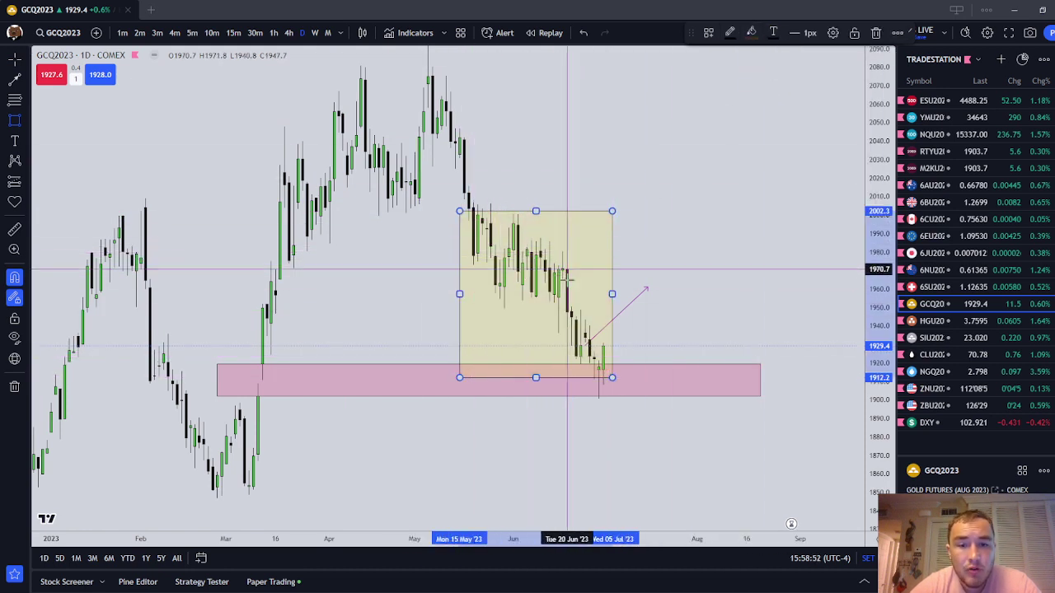
pyautogui.moveTo(459, 294); pyautogui.dragTo(468, 293)
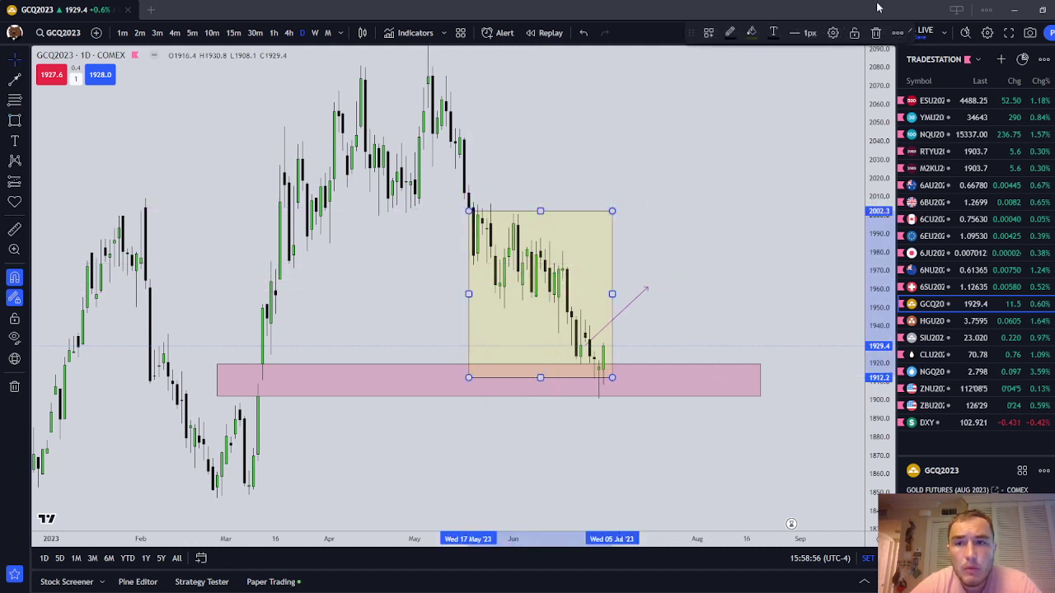
pyautogui.click(876, 32)
# Step: Reposition the projection arrow to start at the latest daily candle near the gap's upper edge and end at about 1955
pyautogui.click(618, 333)
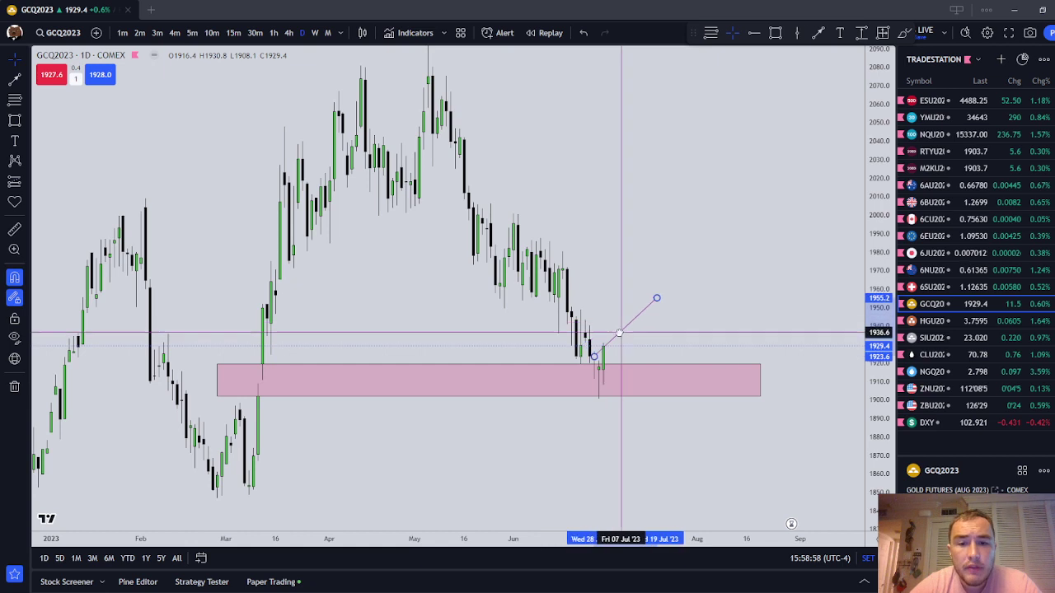
pyautogui.click(619, 365)
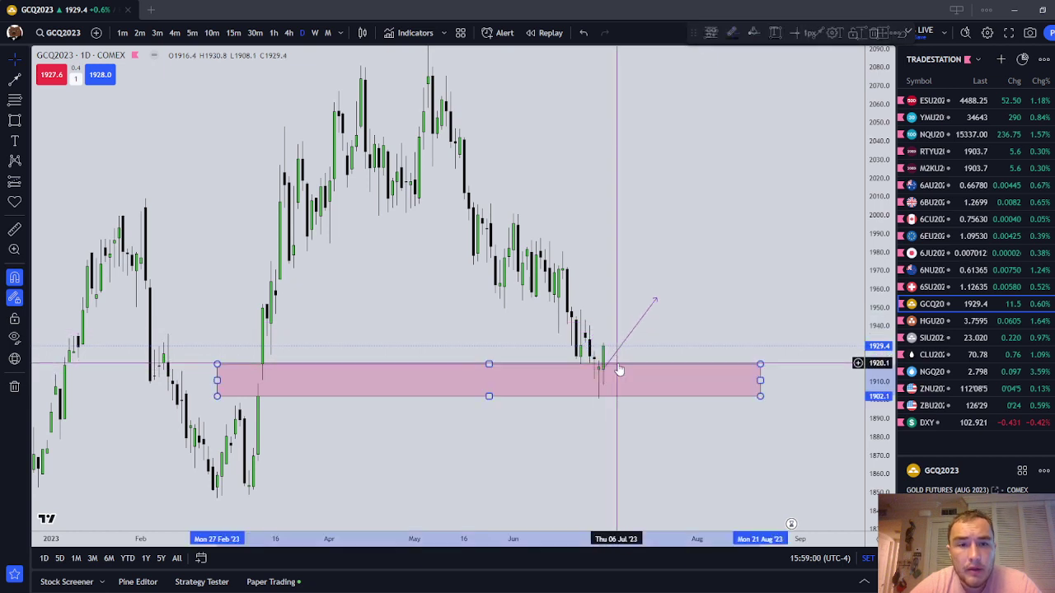
pyautogui.doubleClick(619, 371)
pyautogui.click(626, 369)
pyautogui.click(632, 206)
# Step: Remove all drawings from the daily chart and activate the Rectangle tool
pyautogui.rightClick(677, 273)
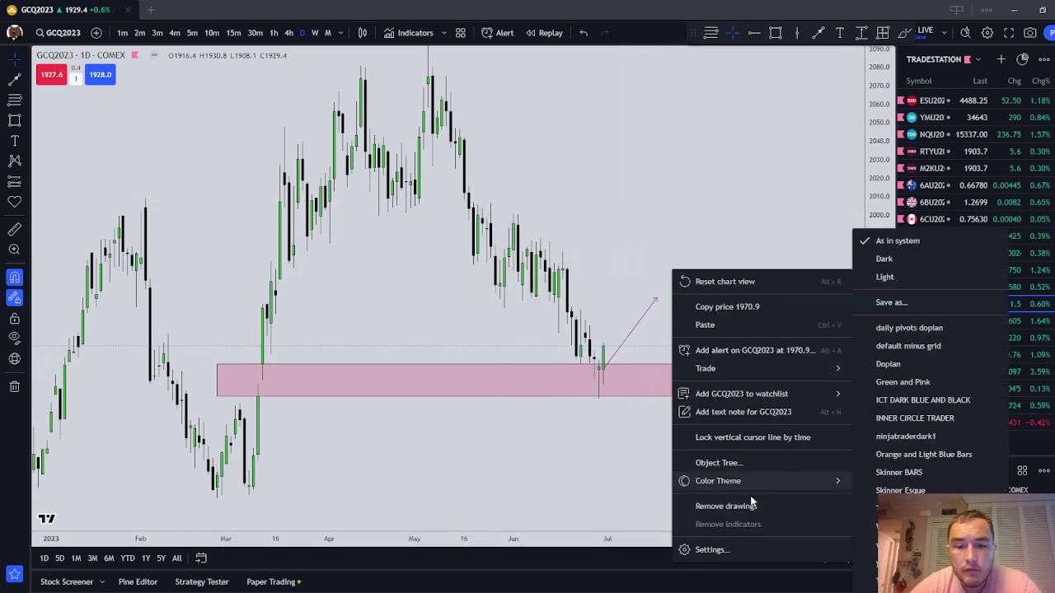
pyautogui.click(717, 503)
pyautogui.click(14, 120)
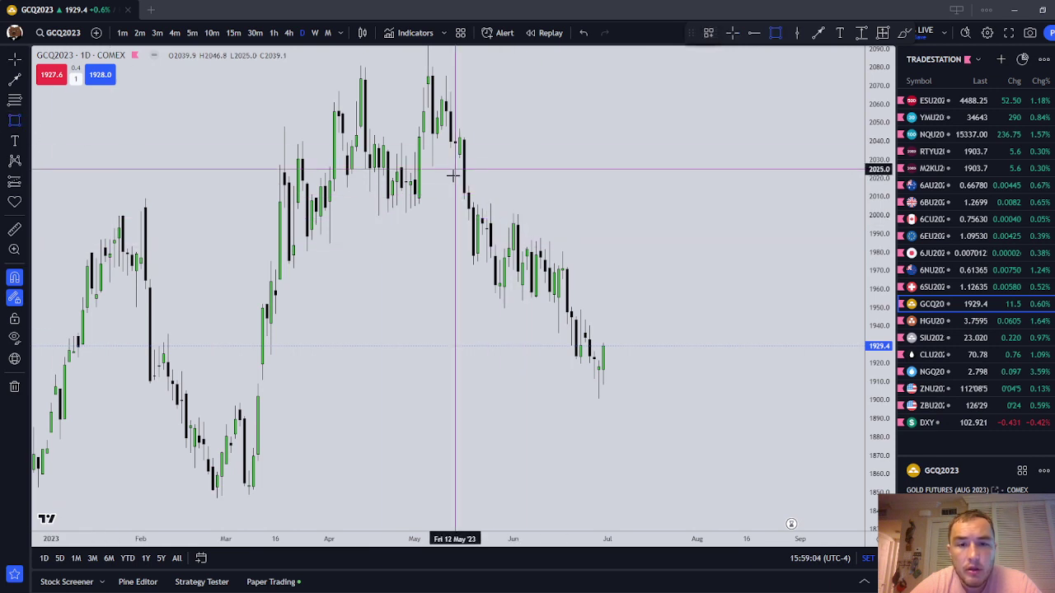
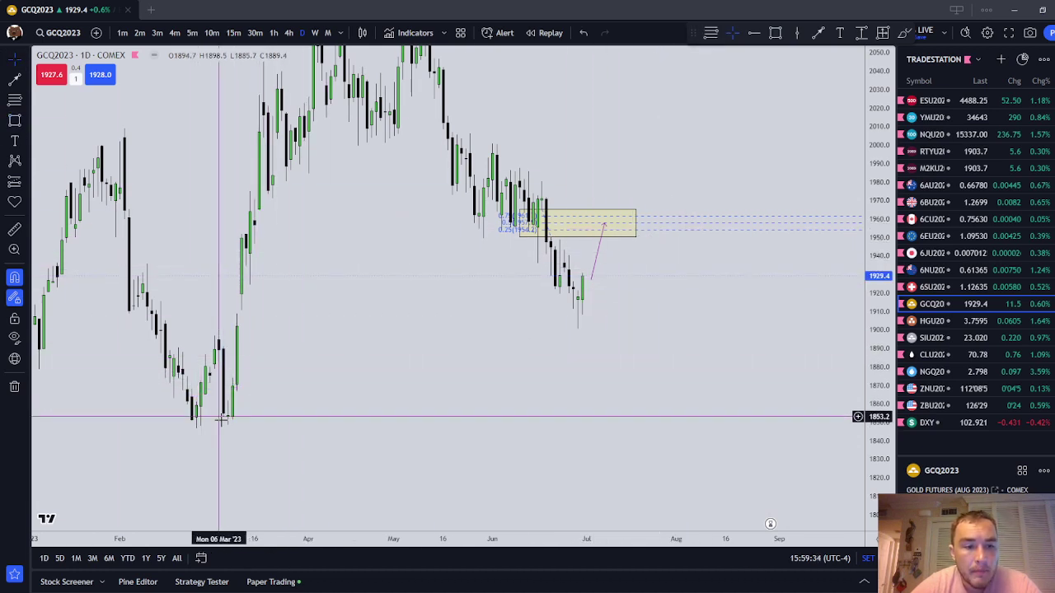
# Step: Draw a rectangle from 1898.5 to 1847.4 over the candles of 6 to 10 March 2023 and fill it purple
pyautogui.click(14, 120)
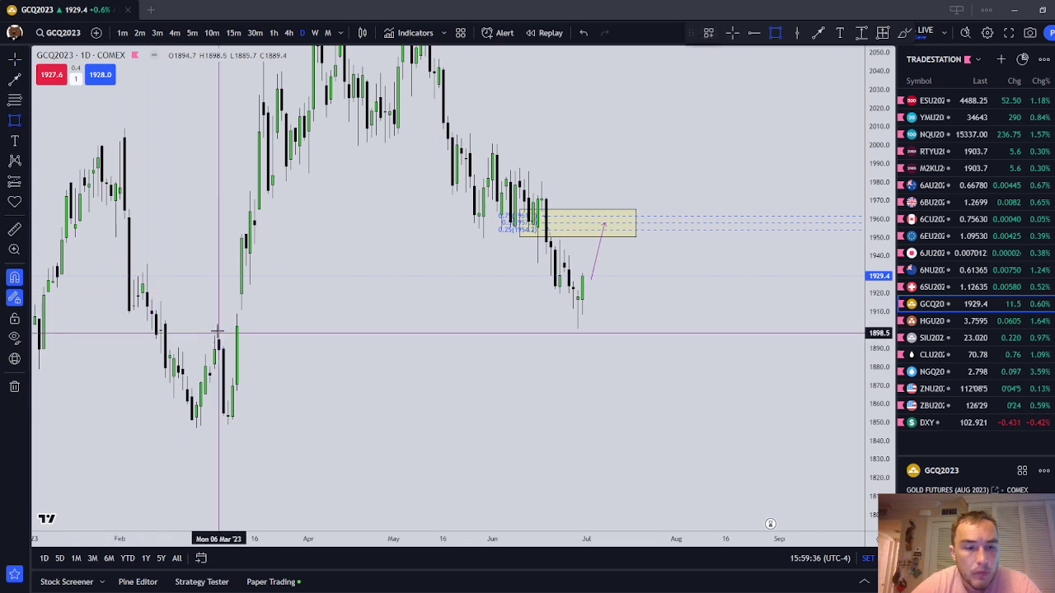
pyautogui.moveTo(218, 333); pyautogui.dragTo(238, 426)
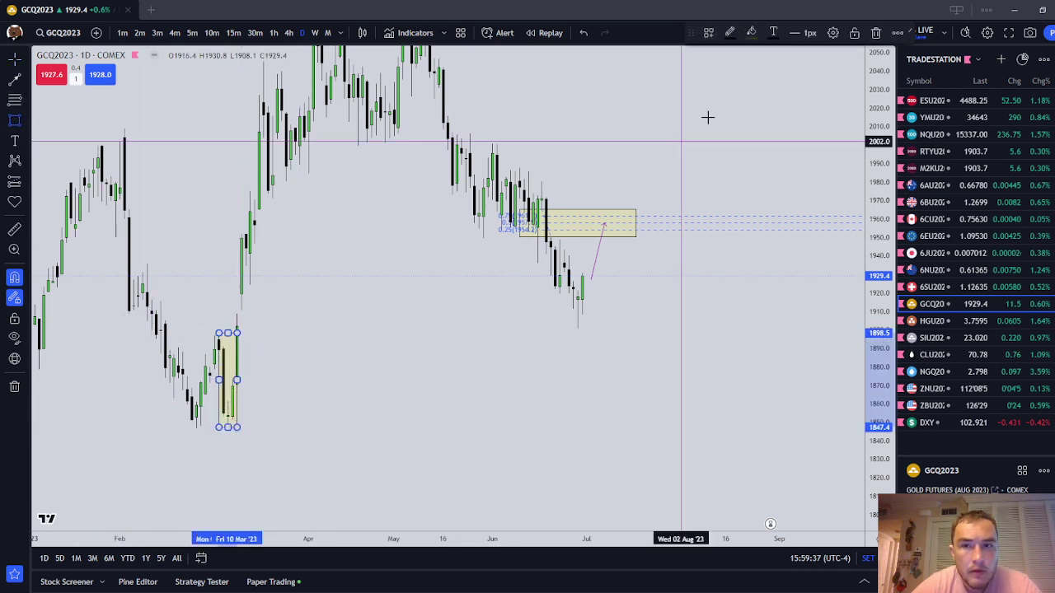
pyautogui.click(751, 32)
pyautogui.click(844, 94)
pyautogui.click(577, 402)
# Step: Add a Fibonacci retracement across the purple rectangle's price range and extend the rectangle's start back to about 1 March 2023
pyautogui.click(14, 99)
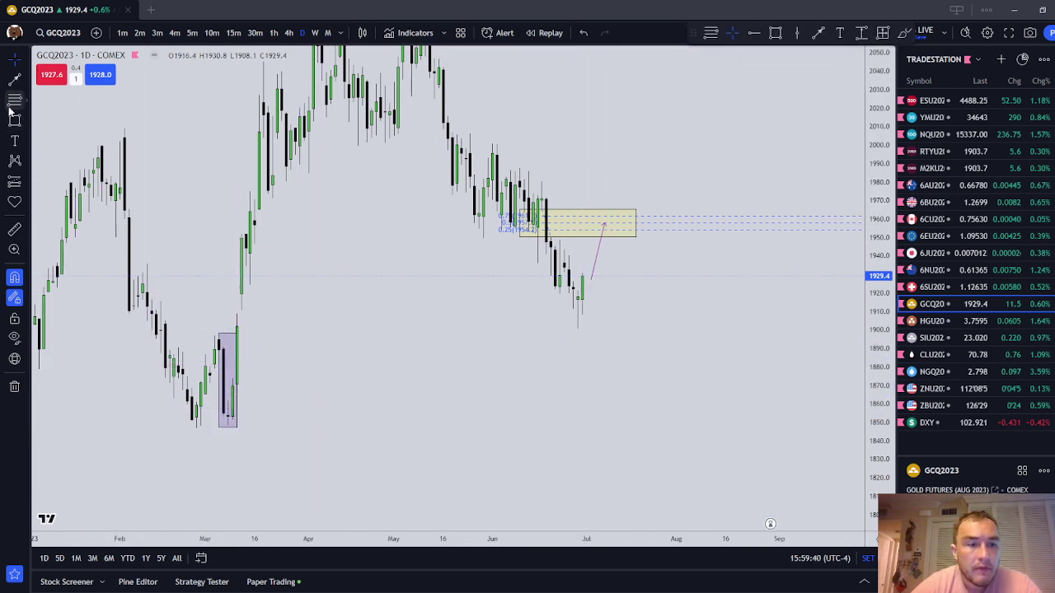
pyautogui.moveTo(217, 333); pyautogui.dragTo(237, 427)
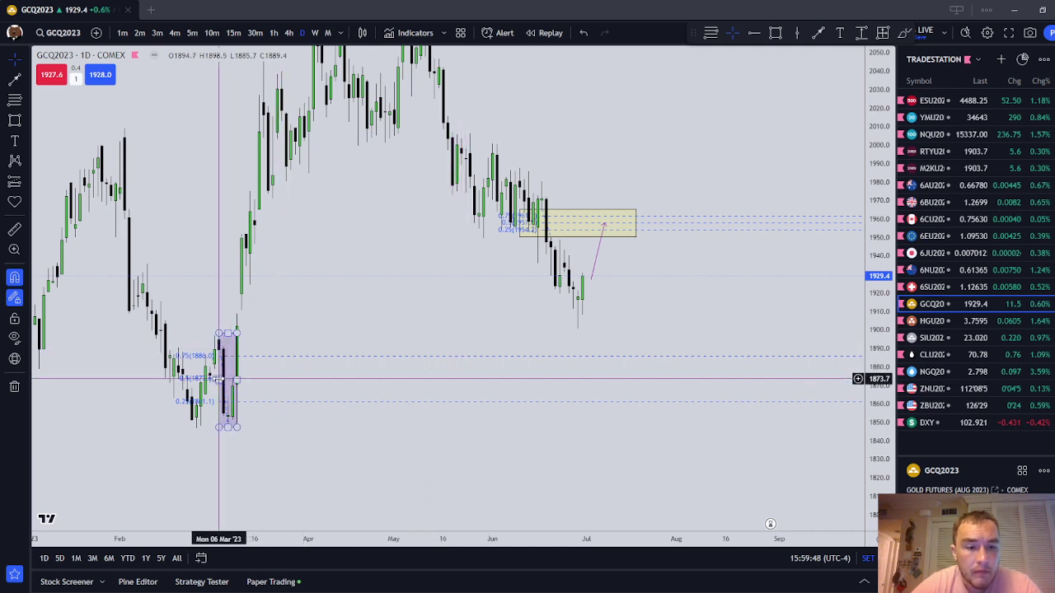
pyautogui.moveTo(218, 380); pyautogui.dragTo(206, 379)
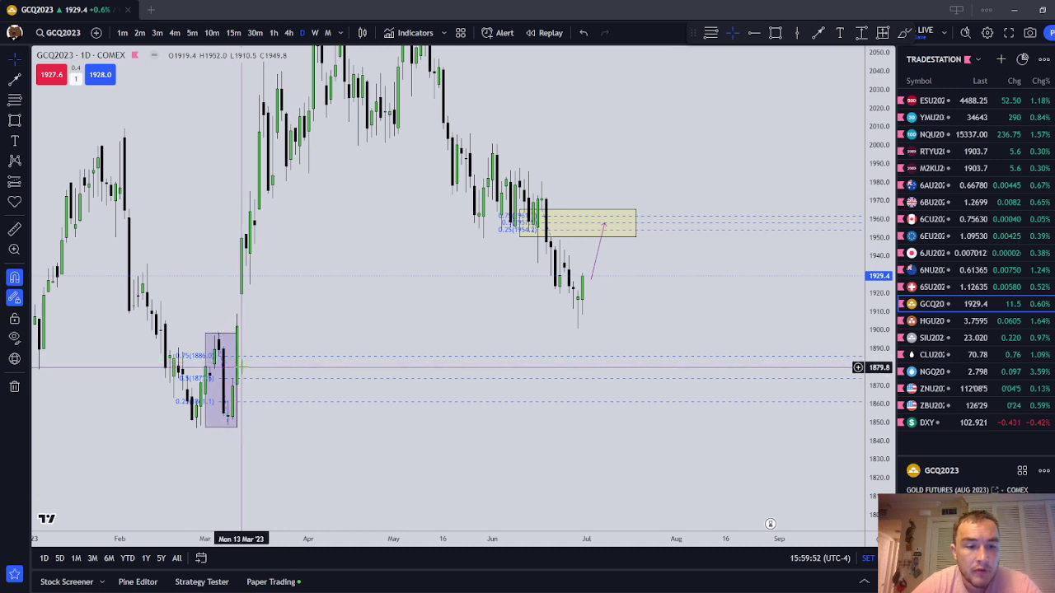
pyautogui.click(237, 377)
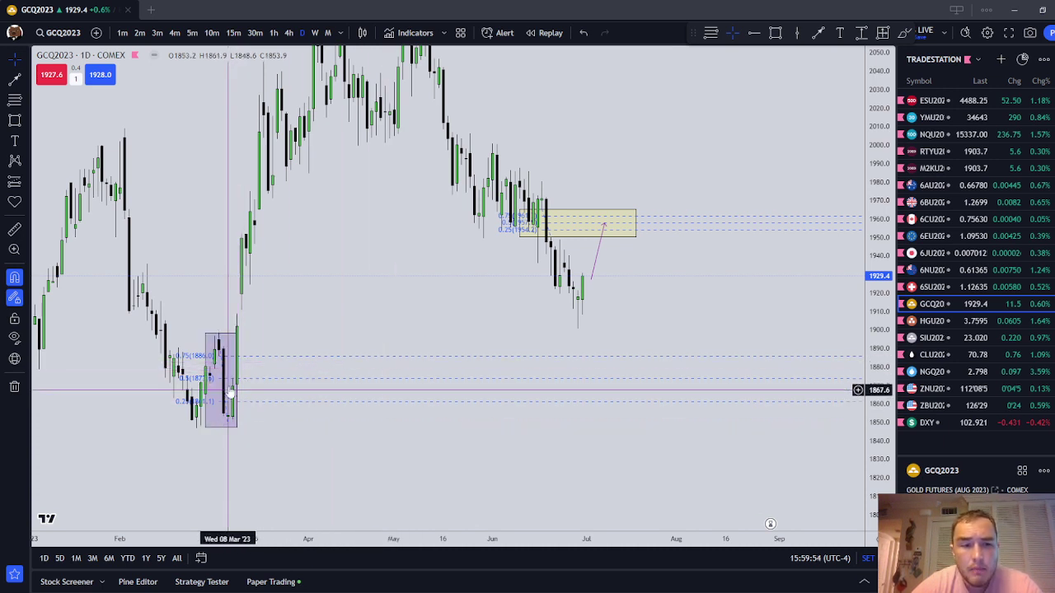
pyautogui.click(283, 383)
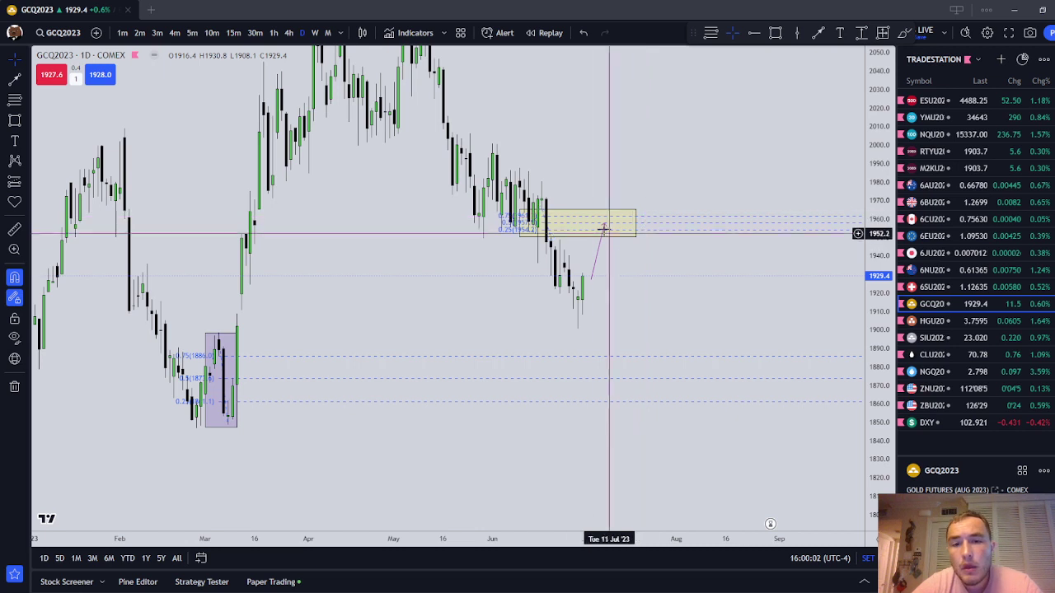
# Step: Adjust the start of the arrow into the yellow zone so that it begins beside the latest daily candle
pyautogui.click(588, 284)
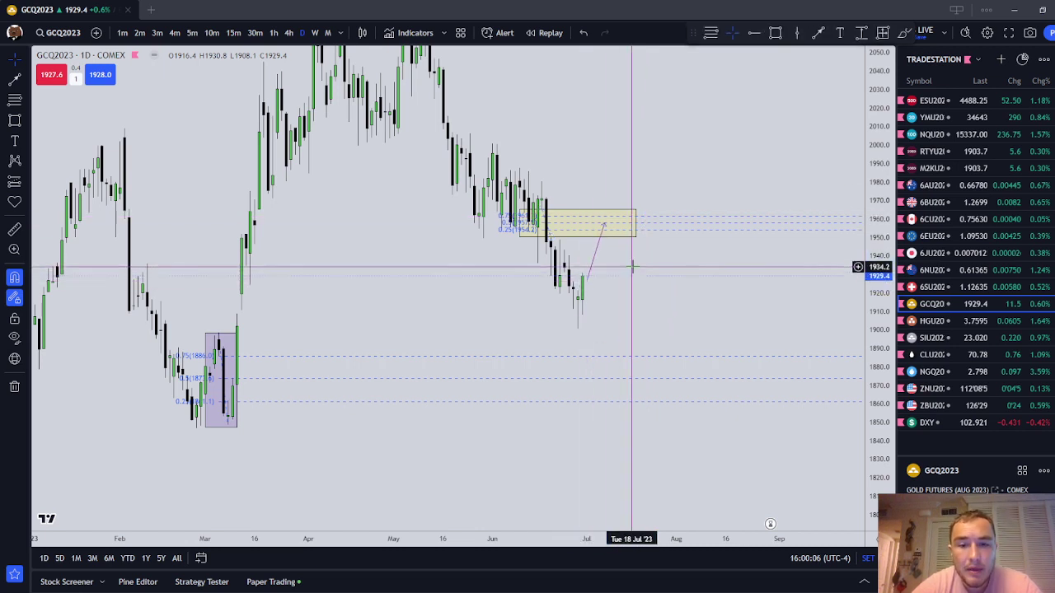
pyautogui.click(577, 228)
pyautogui.moveTo(577, 228); pyautogui.dragTo(579, 229)
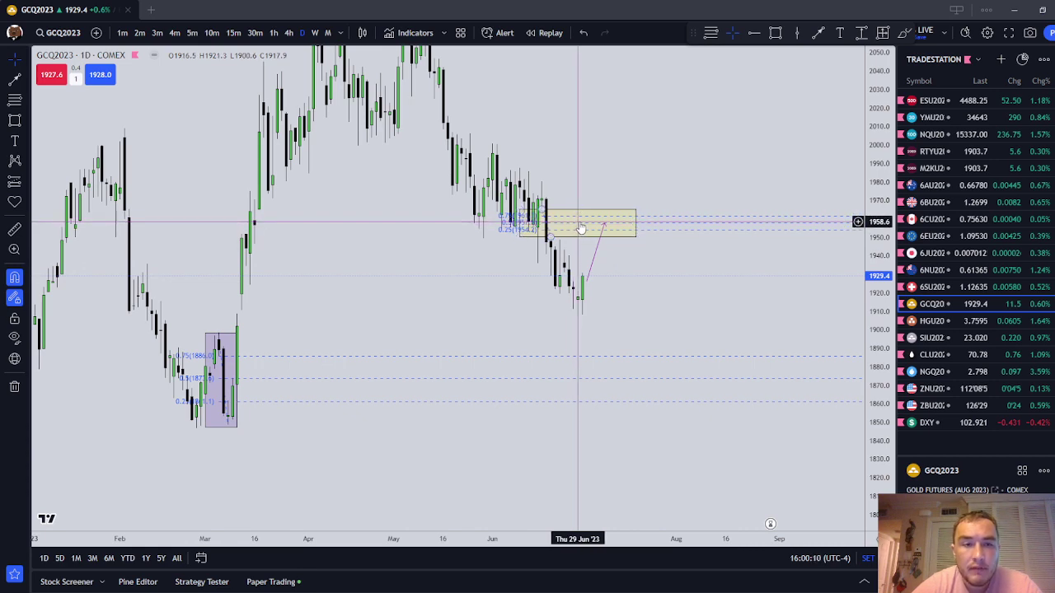
# Step: Remove all drawings, switch the chart to the 4-hour timeframe and set the session to regular trading hours
pyautogui.rightClick(656, 289)
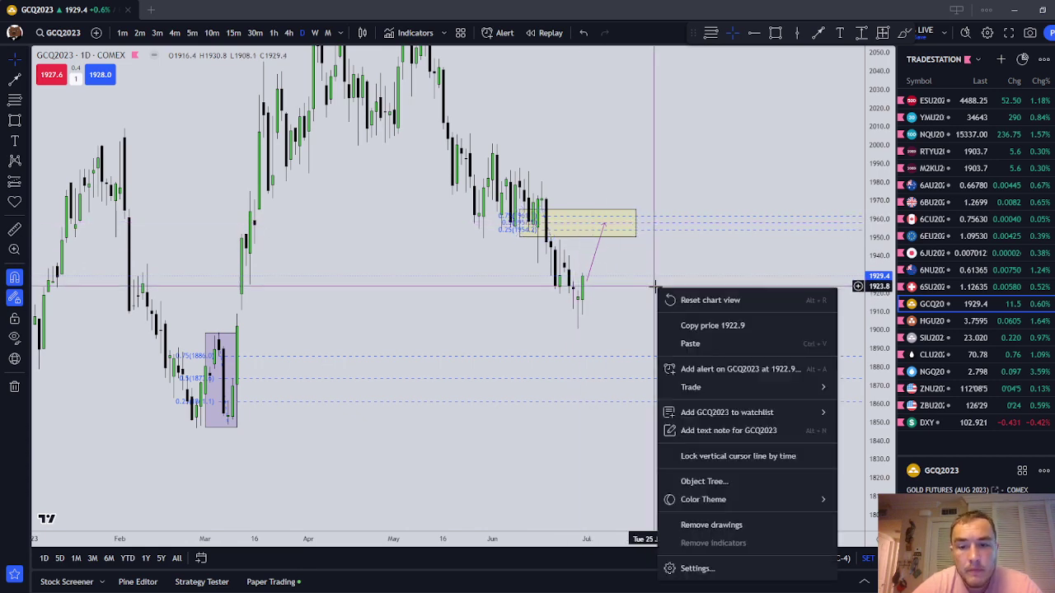
pyautogui.click(725, 521)
pyautogui.click(288, 32)
pyautogui.click(865, 558)
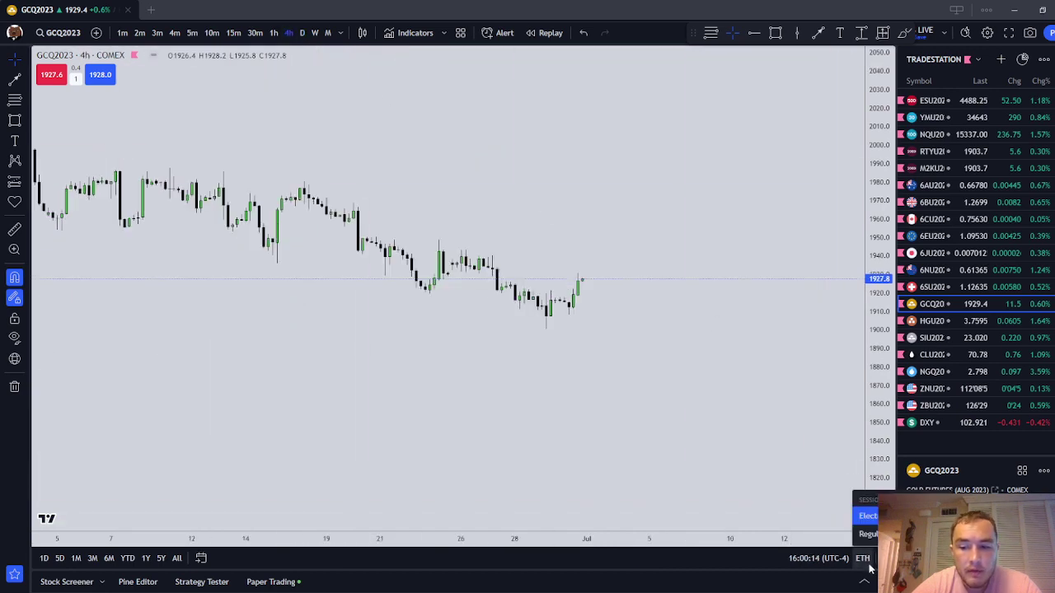
pyautogui.click(868, 534)
pyautogui.moveTo(751, 358); pyautogui.dragTo(630, 414)
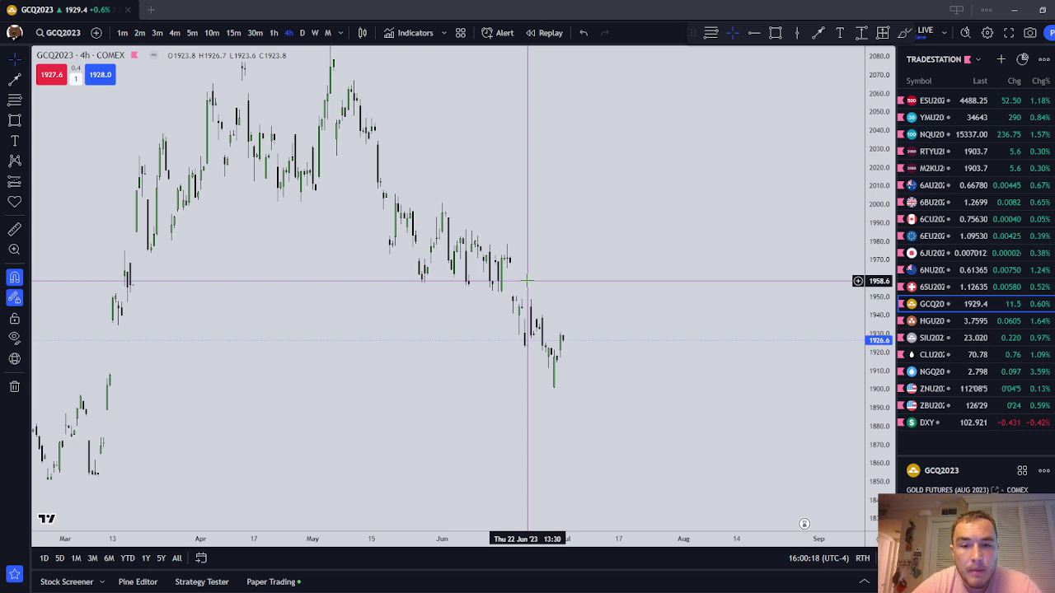
pyautogui.click(14, 119)
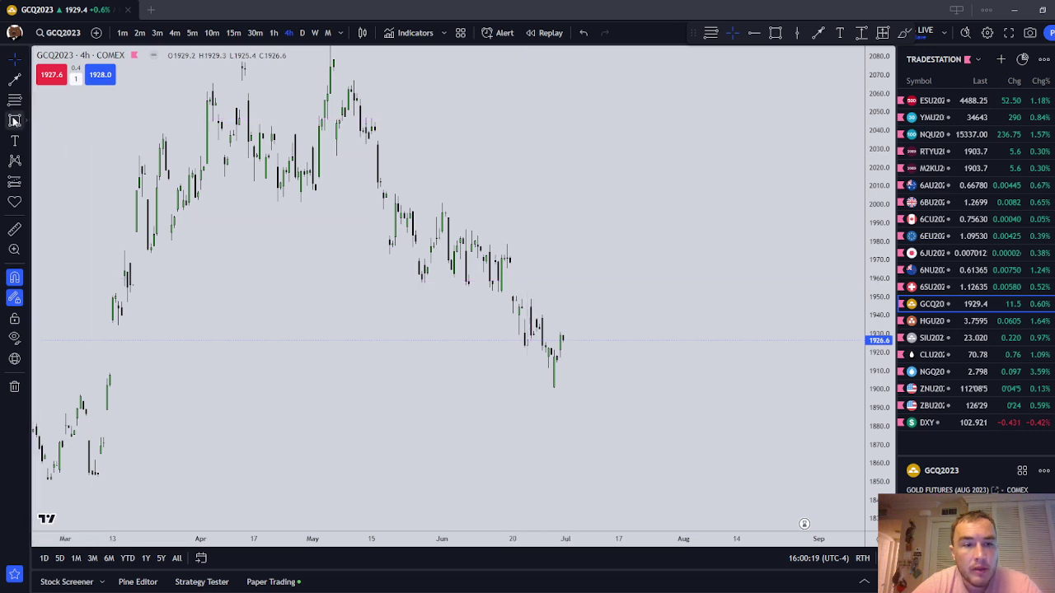
pyautogui.click(509, 263)
pyautogui.press('Escape')
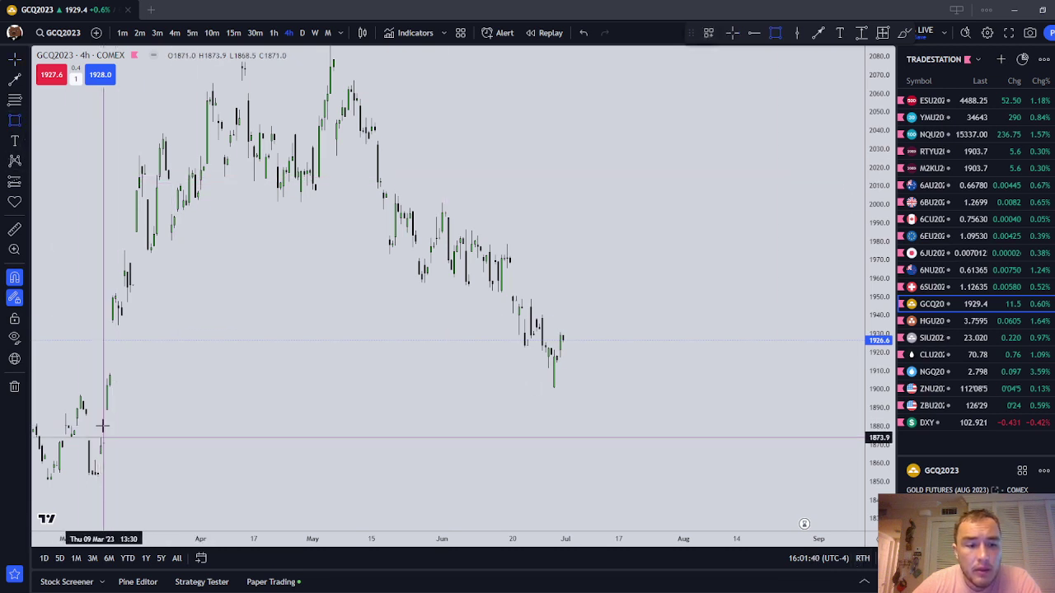
# Step: Add a Fibonacci retracement across the upward price gap following 9 March 2023, from about 1874 to 1889
pyautogui.click(14, 100)
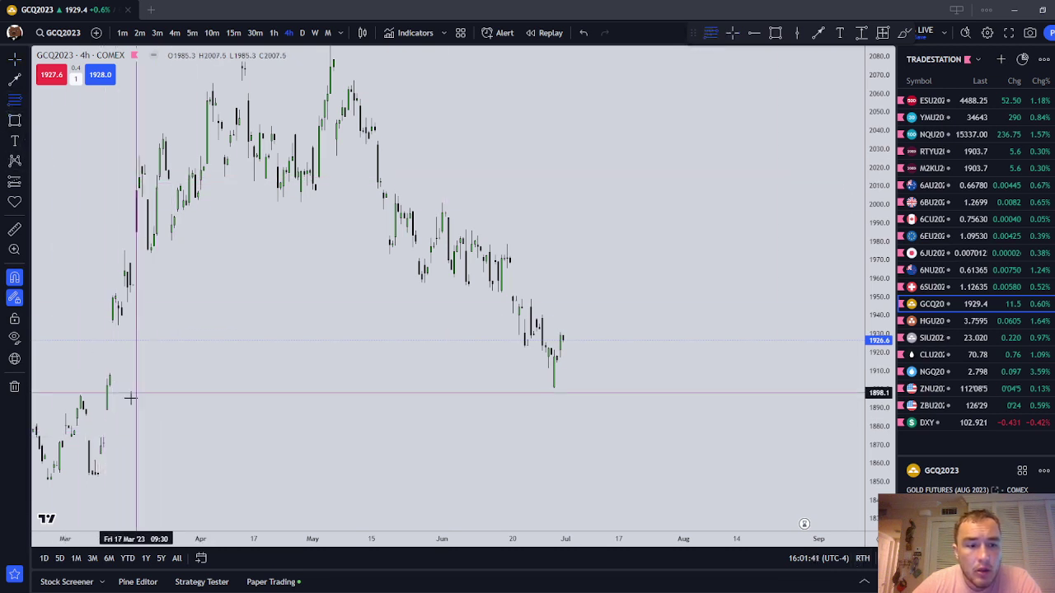
pyautogui.click(101, 437)
pyautogui.click(107, 409)
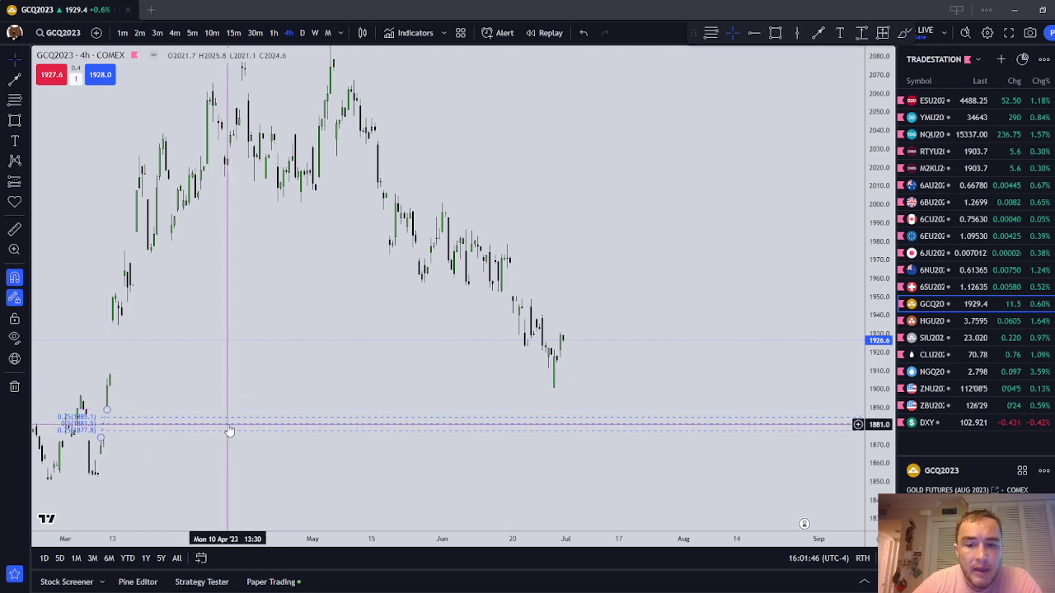
# Step: Add a Fibonacci retracement across the downward price gap in mid-June 2023, between the candles on either side of it
pyautogui.click(14, 99)
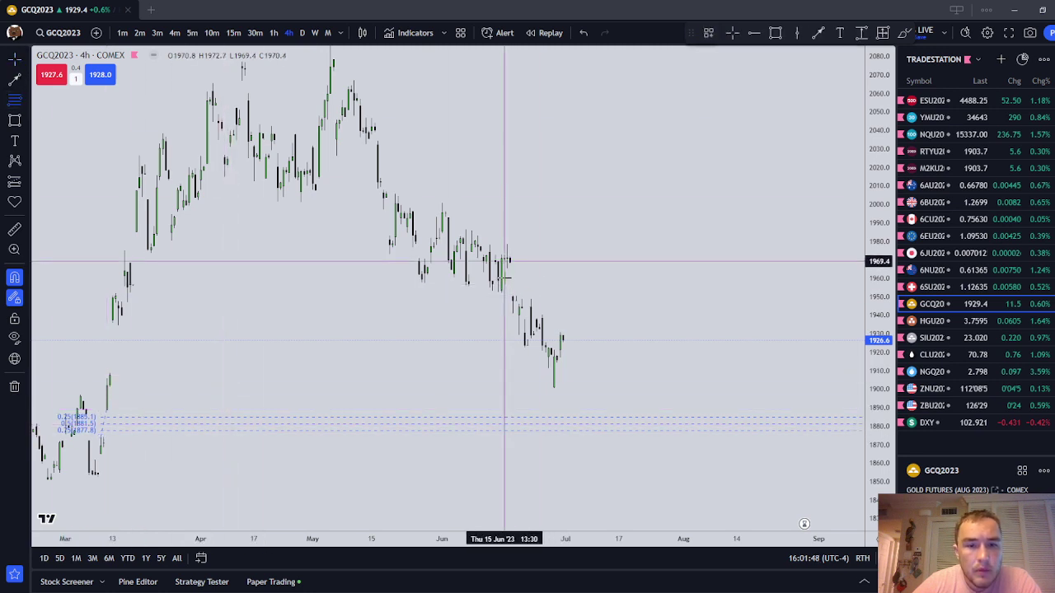
pyautogui.click(506, 266)
pyautogui.click(511, 294)
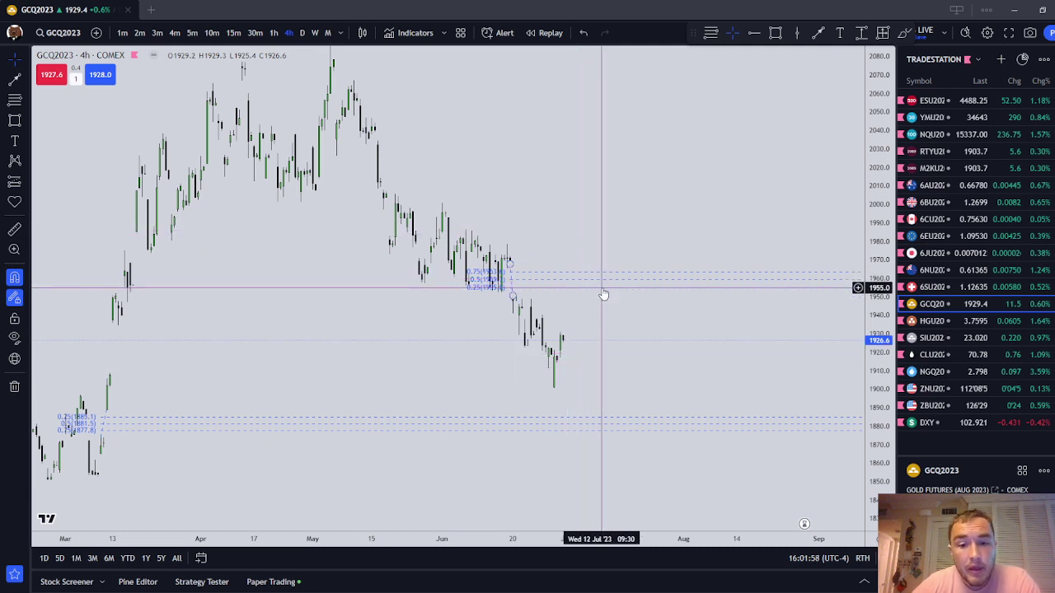
# Step: Draw an arrow from 1923.5 beside the latest 4-hour candle down to just above the March gap's retracement levels
pyautogui.scroll(3, 557, 393)
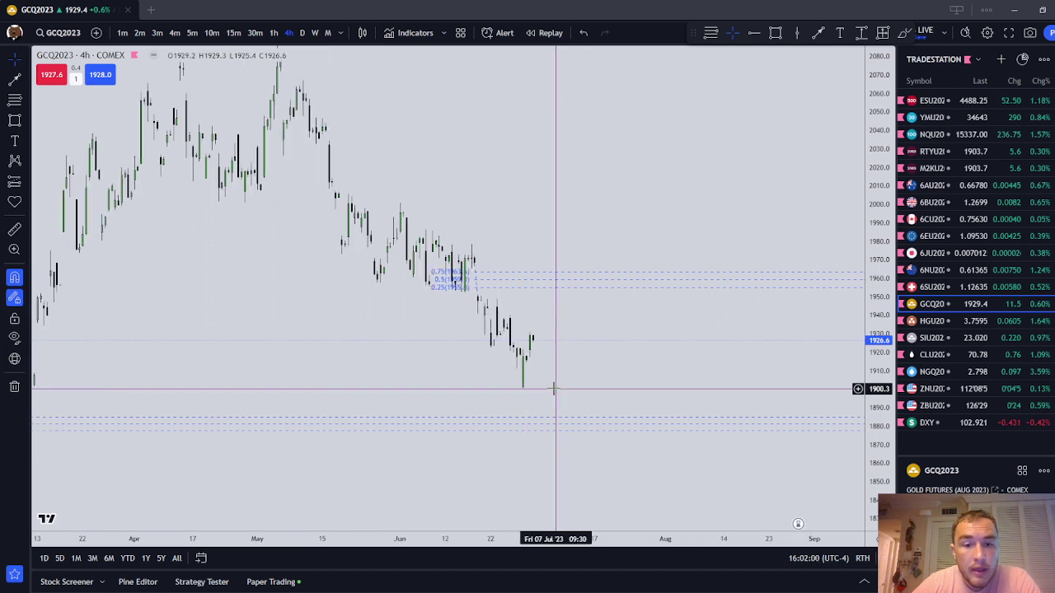
pyautogui.scroll(-2, 605, 392)
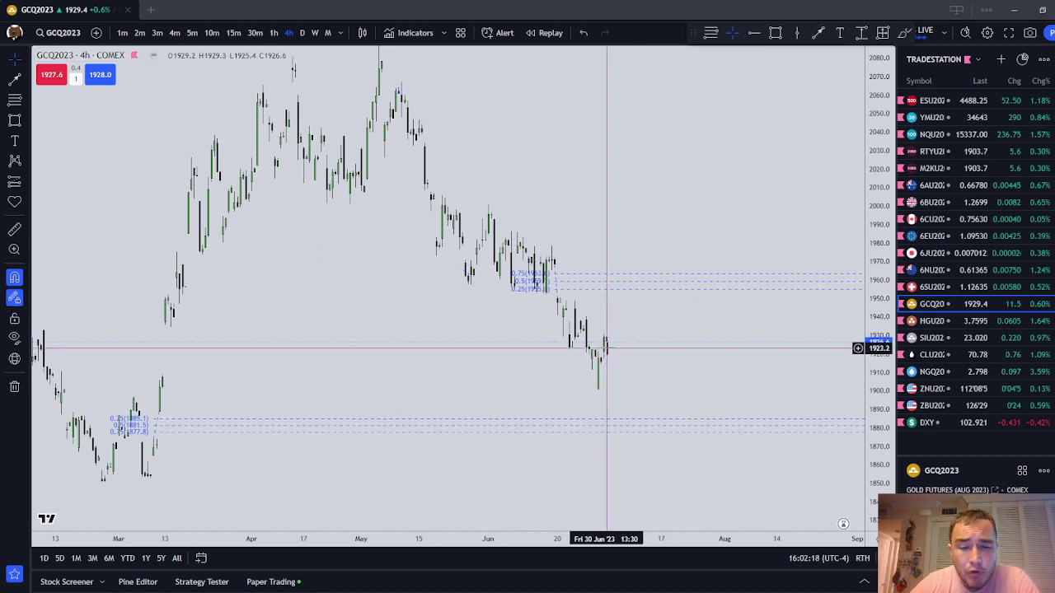
pyautogui.moveTo(643, 278); pyautogui.dragTo(648, 287)
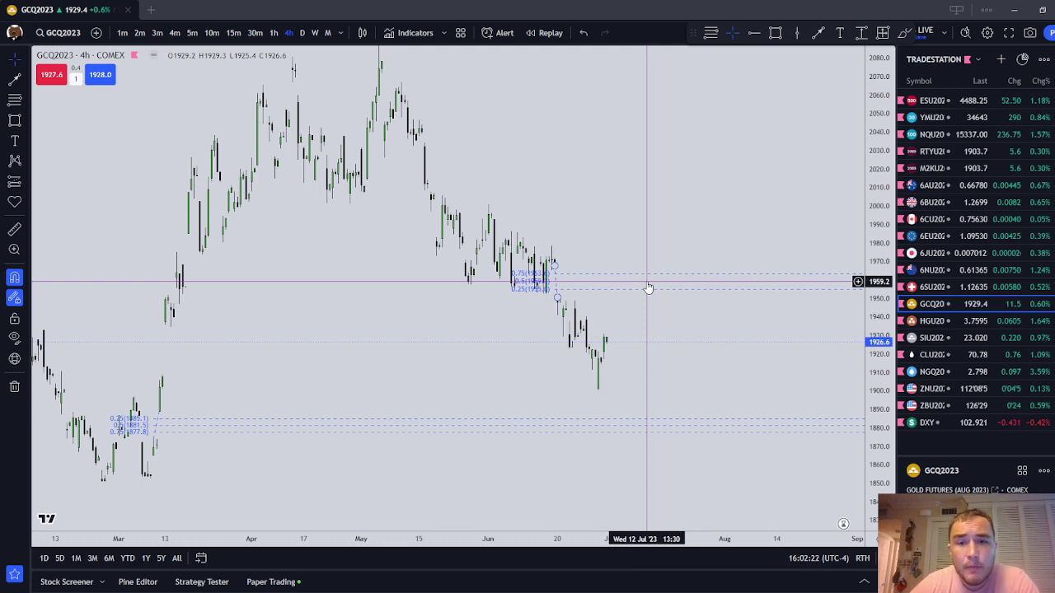
pyautogui.click(14, 79)
pyautogui.click(615, 348)
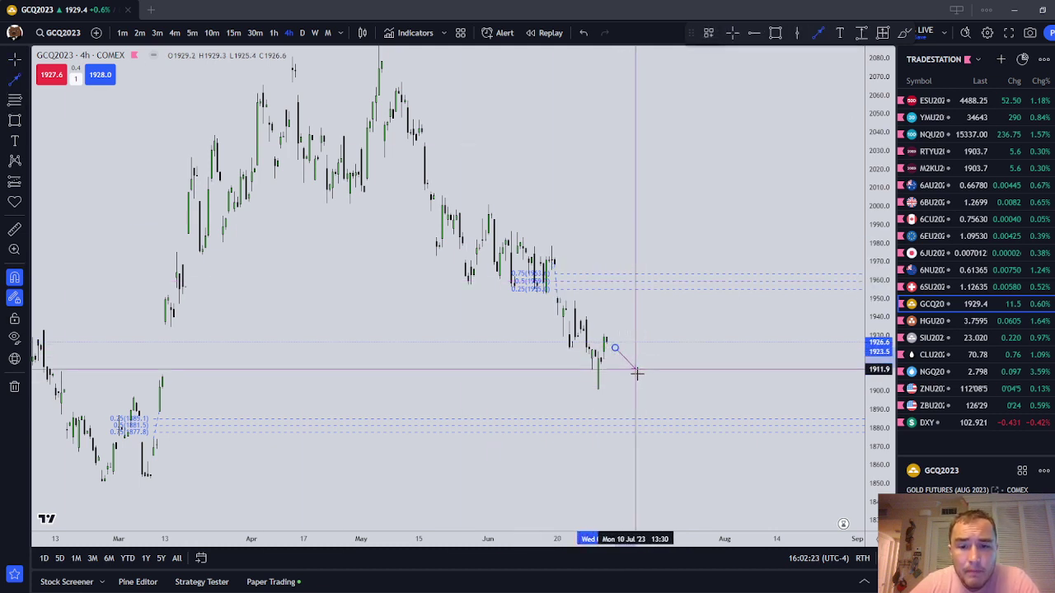
pyautogui.click(645, 414)
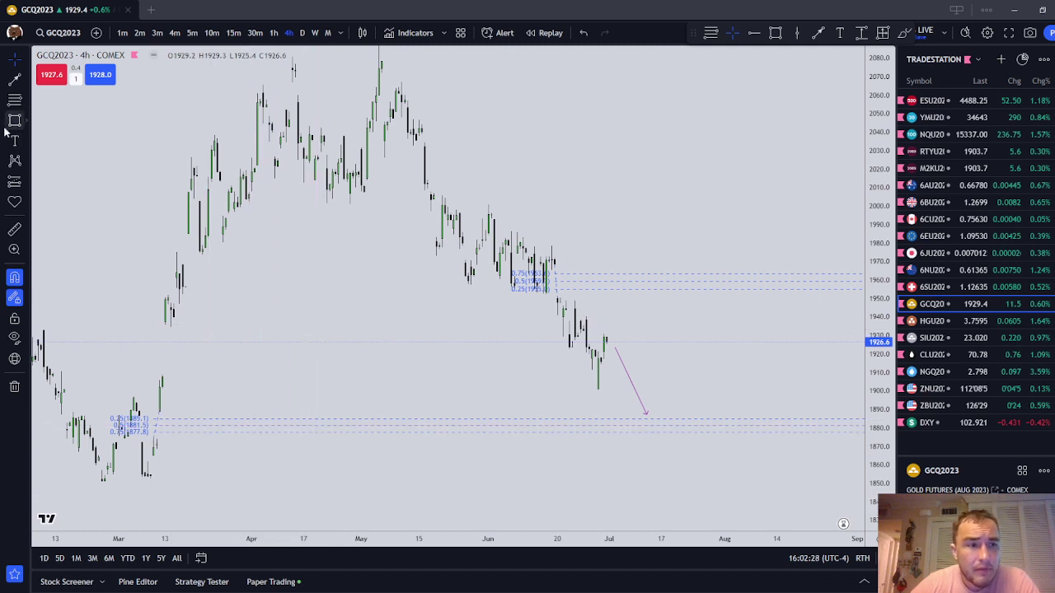
# Step: Add a trial Fibonacci retracement across the small gap after 8 March 2023 and delete it
pyautogui.hotkey('alt', 'f')
pyautogui.click(151, 474)
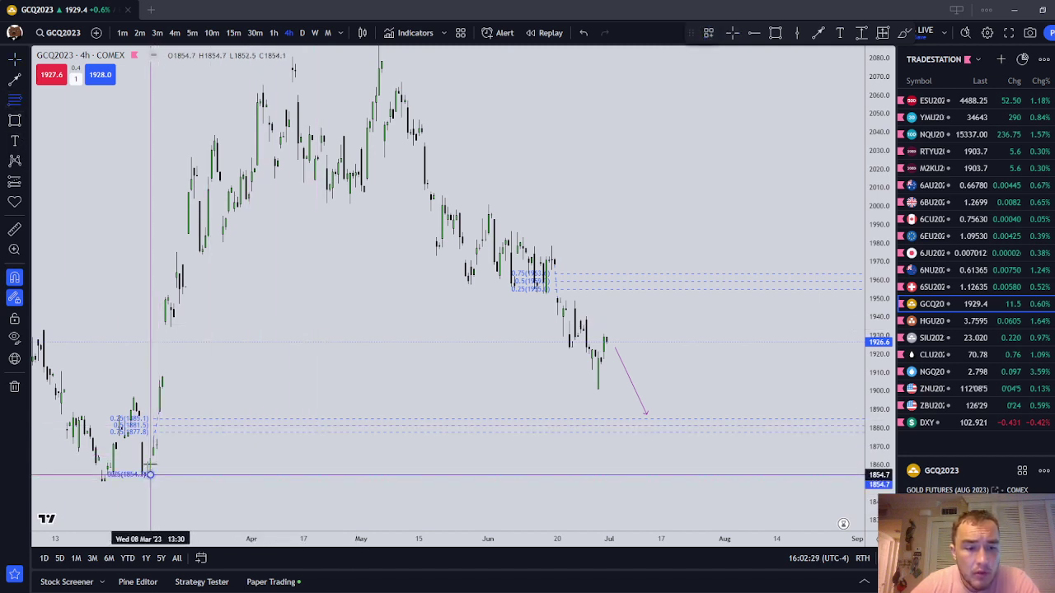
pyautogui.click(152, 456)
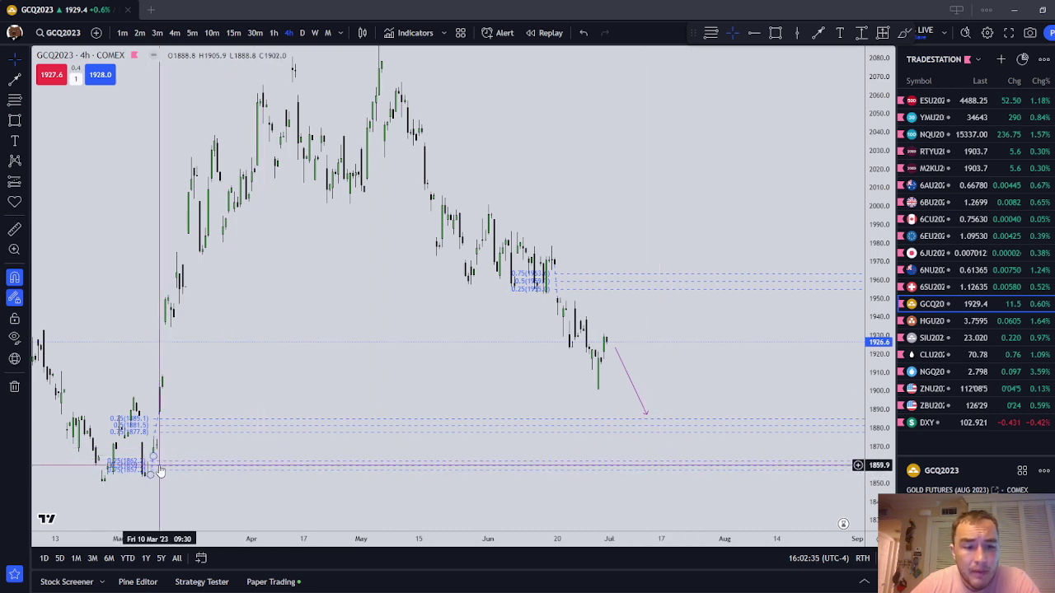
pyautogui.press('Delete')
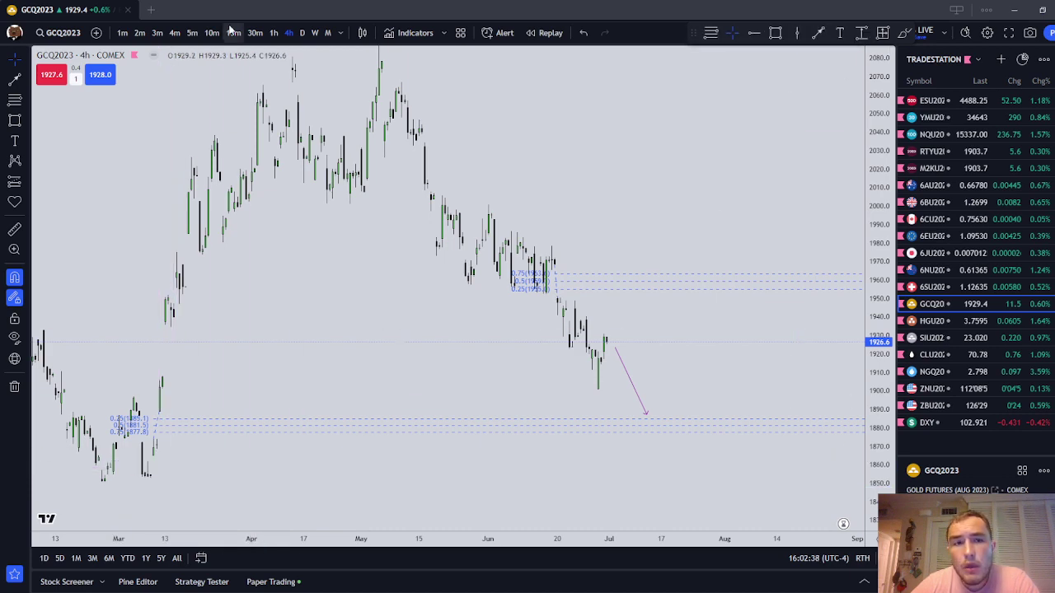
# Step: Check the marked levels on the daily chart and return to the 4-hour timeframe
pyautogui.click(303, 35)
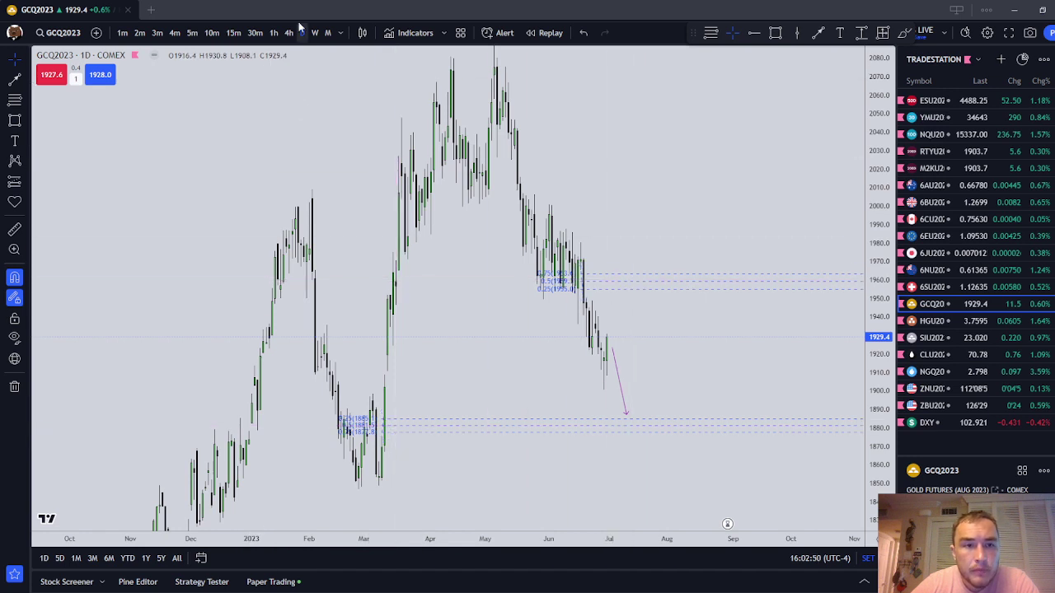
pyautogui.click(289, 33)
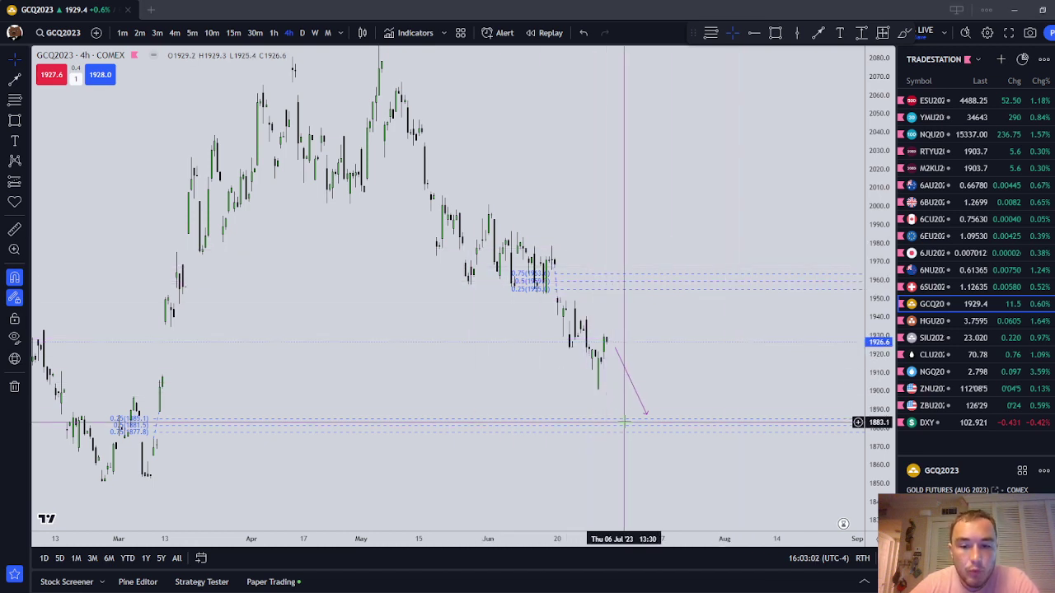
# Step: Re-aim the arrow's tip first at 1959.2 in the June gap and finally at 1881.6 in the March gap
pyautogui.click(646, 415)
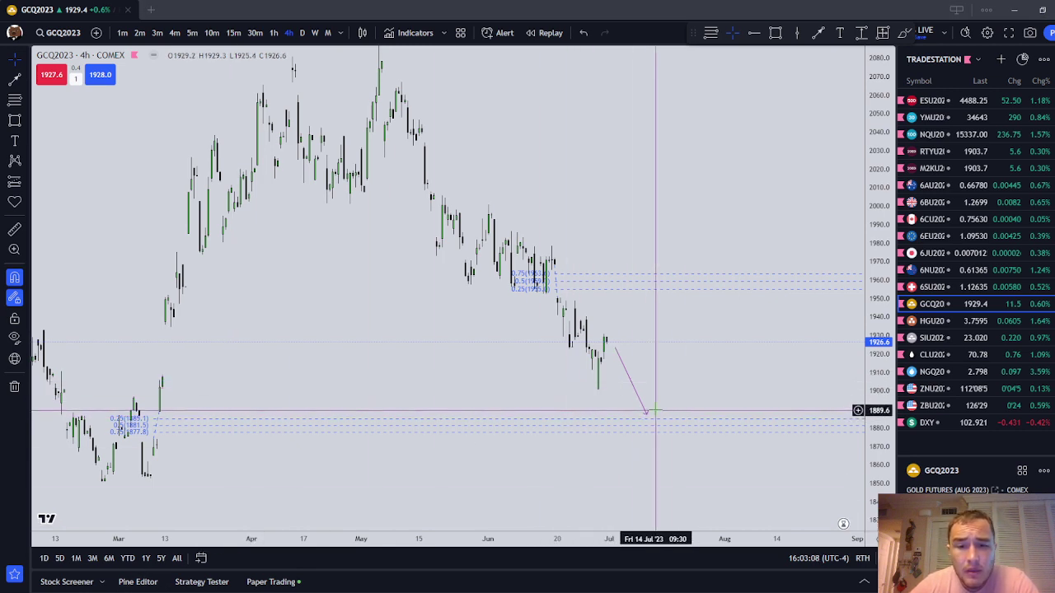
pyautogui.moveTo(648, 414); pyautogui.dragTo(650, 282)
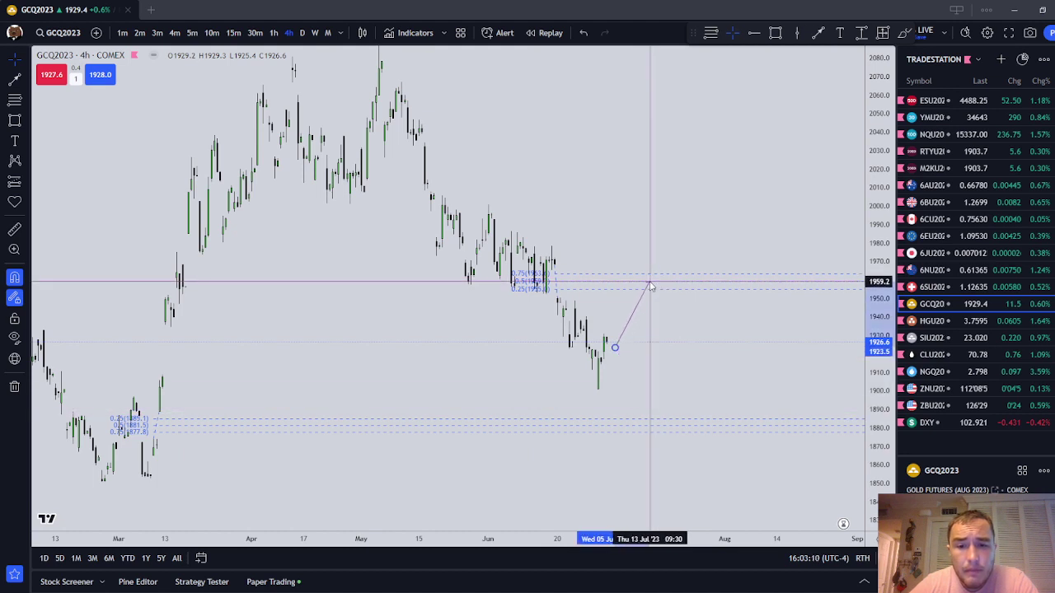
pyautogui.click(701, 349)
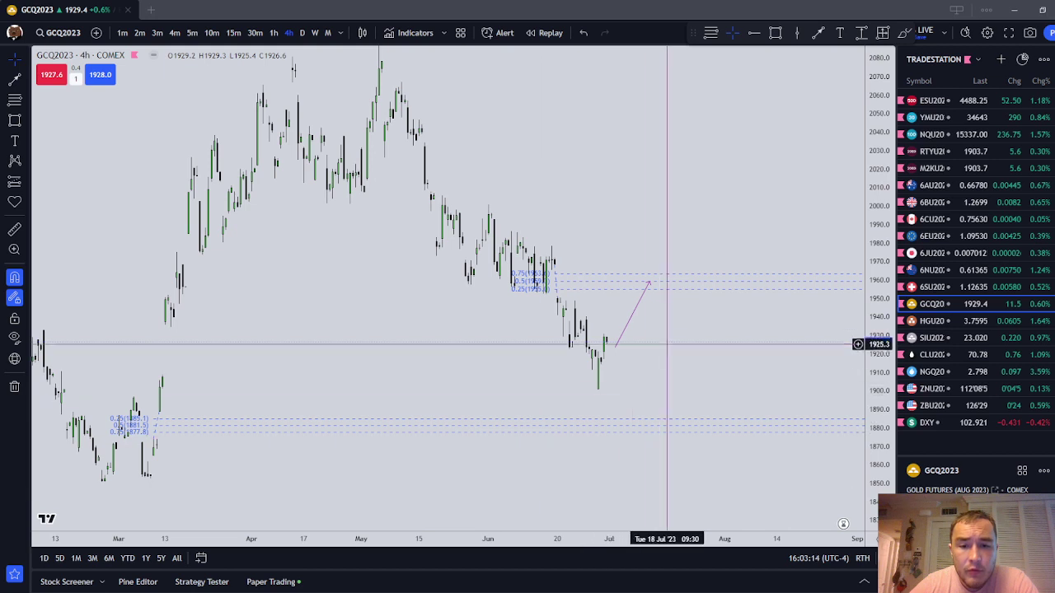
pyautogui.moveTo(649, 283); pyautogui.dragTo(656, 426)
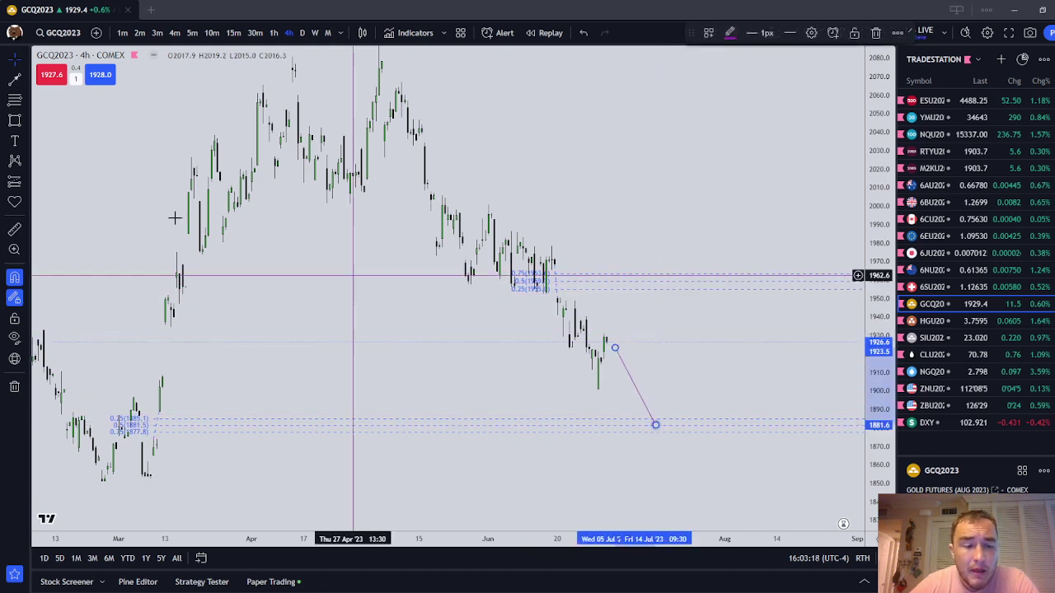
# Step: Add a Fibonacci retracement across the lower price gap between the candles following 8 March 2023, starting at its low edge
pyautogui.click(14, 98)
pyautogui.click(153, 476)
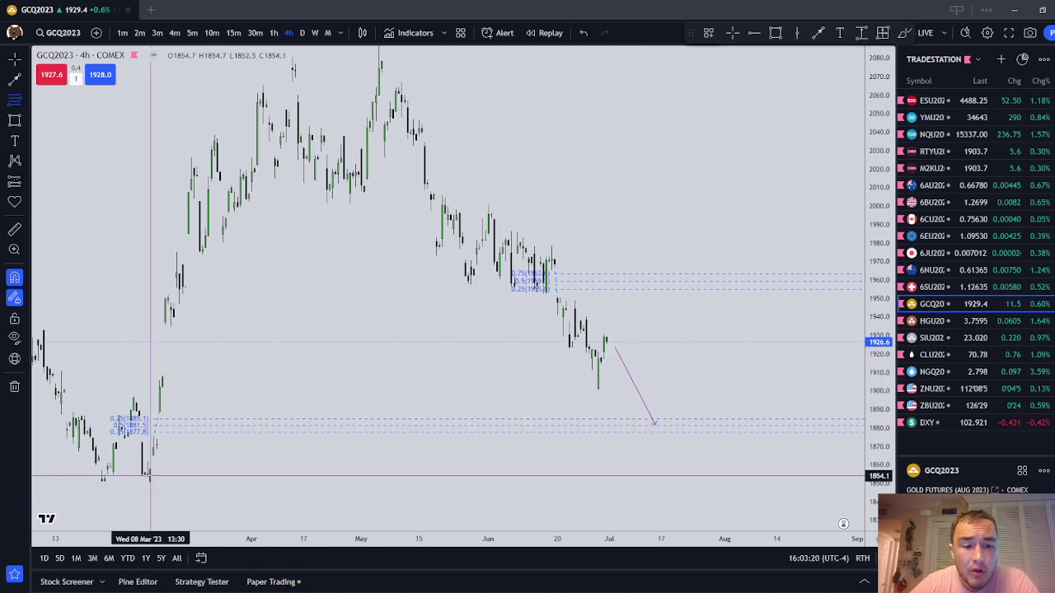
pyautogui.click(153, 454)
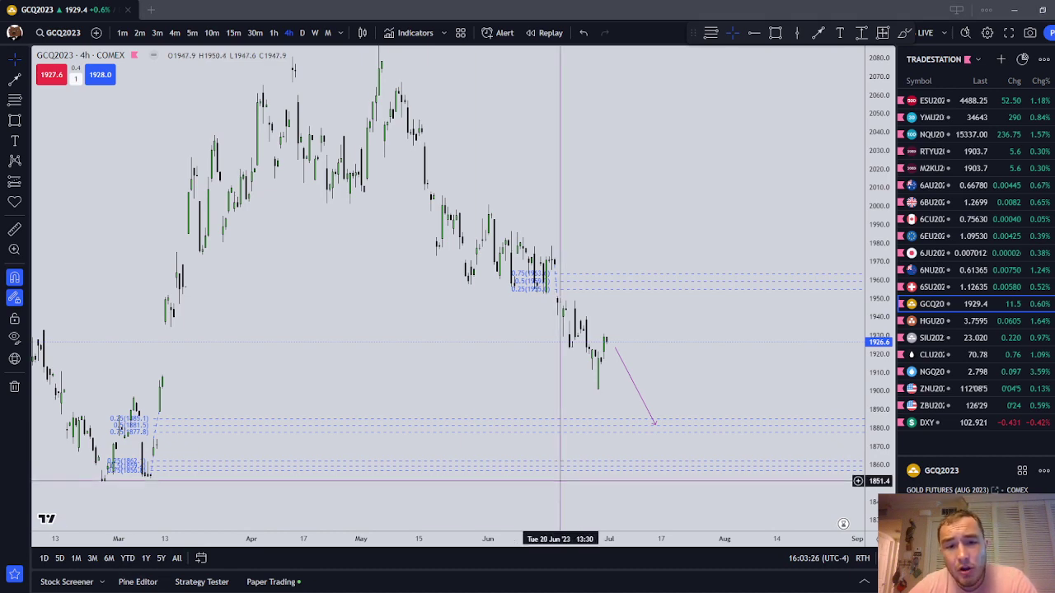
# Step: Switch the chart to the monthly timeframe and remove all drawings
pyautogui.click(327, 33)
pyautogui.rightClick(723, 377)
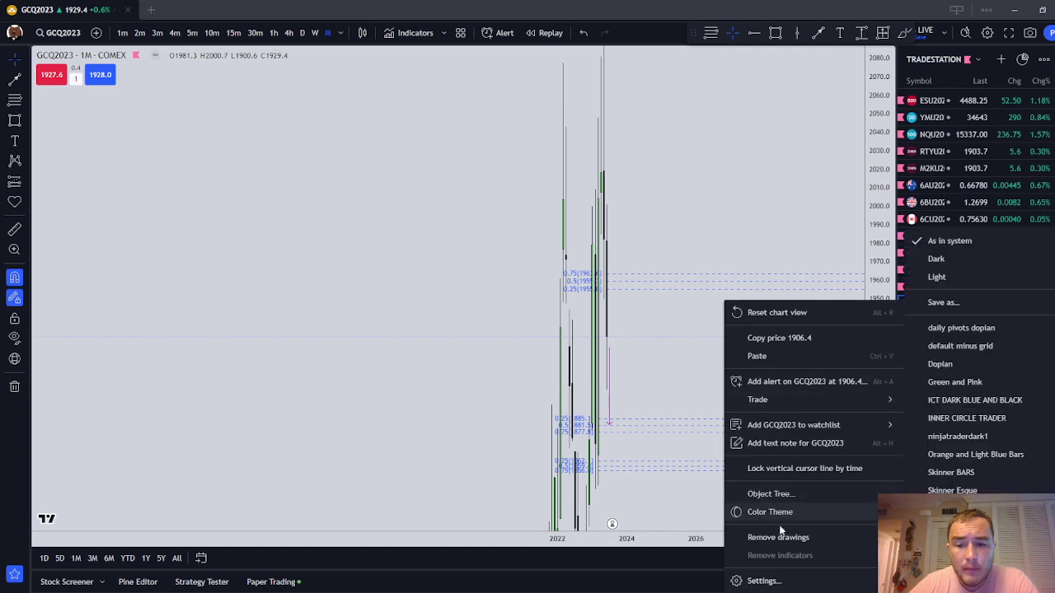
pyautogui.click(949, 254)
pyautogui.scroll(3, 508, 384)
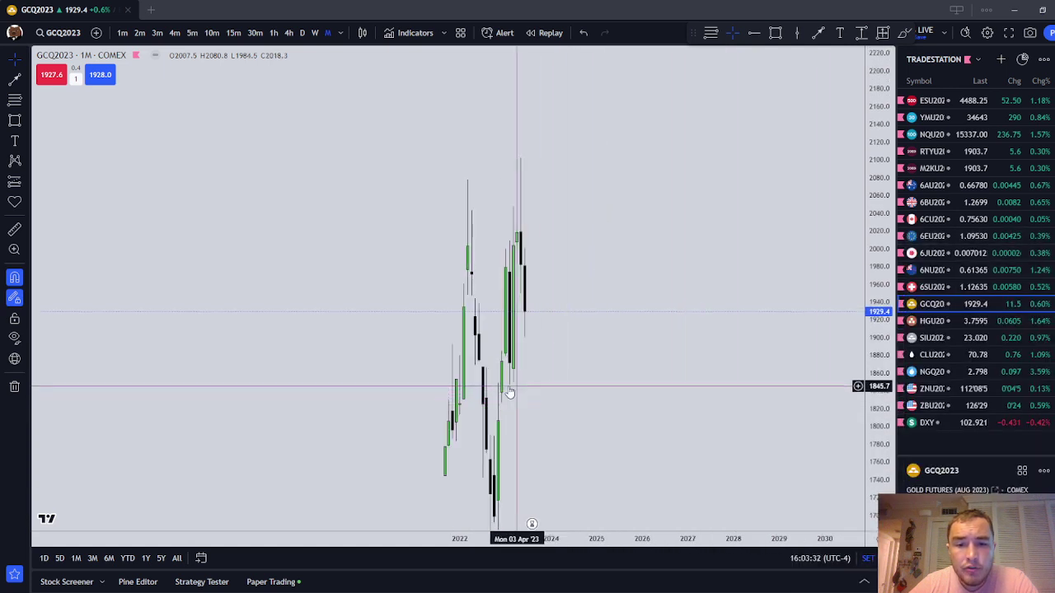
# Step: Review gold's weekly and daily charts, compare the NQU2023 daily chart and return to the GCQ2023 daily chart
pyautogui.click(313, 33)
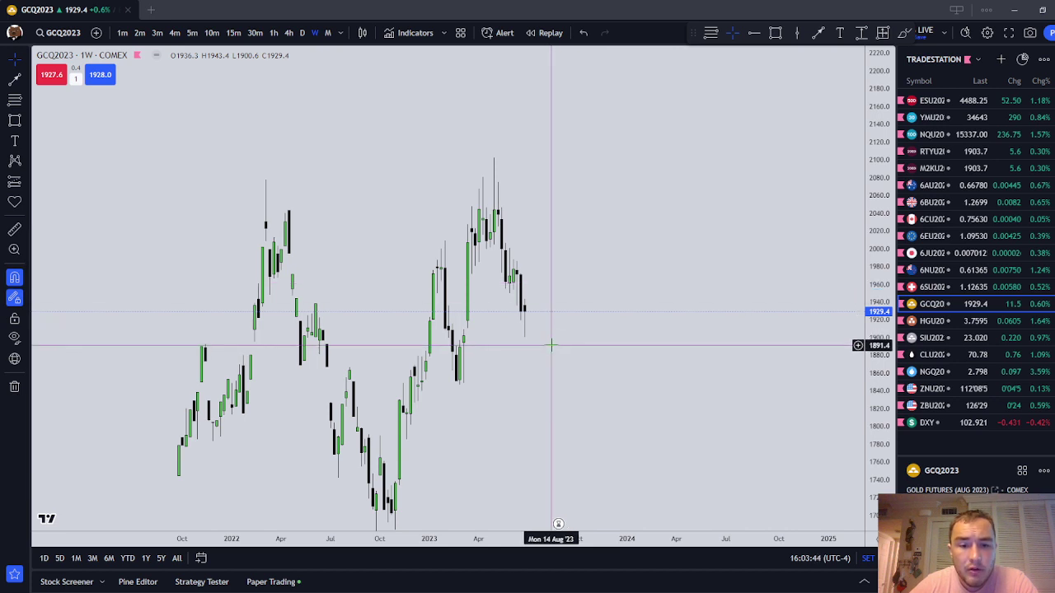
pyautogui.click(302, 33)
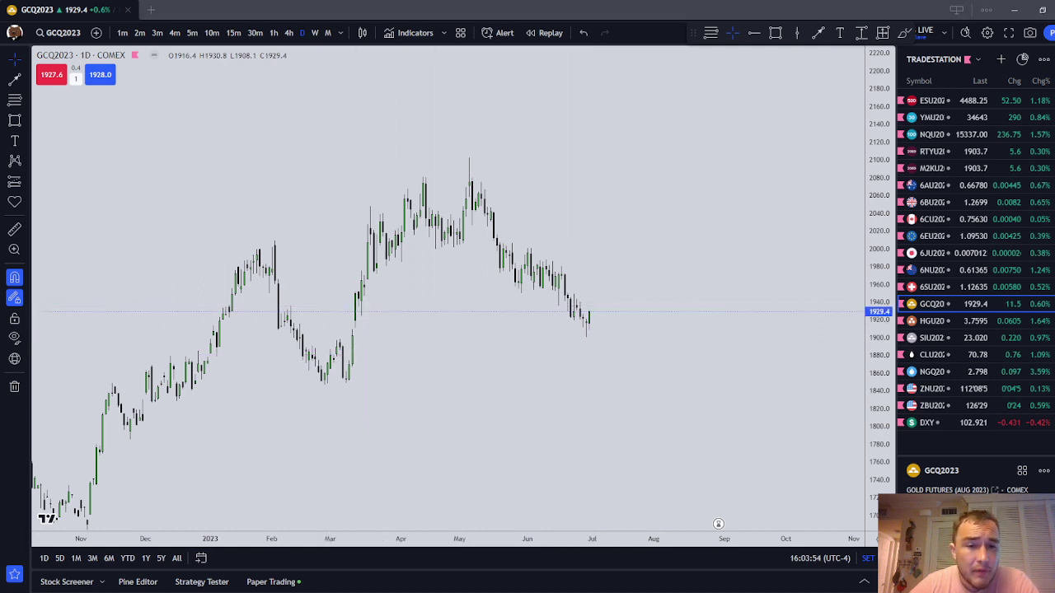
pyautogui.click(931, 134)
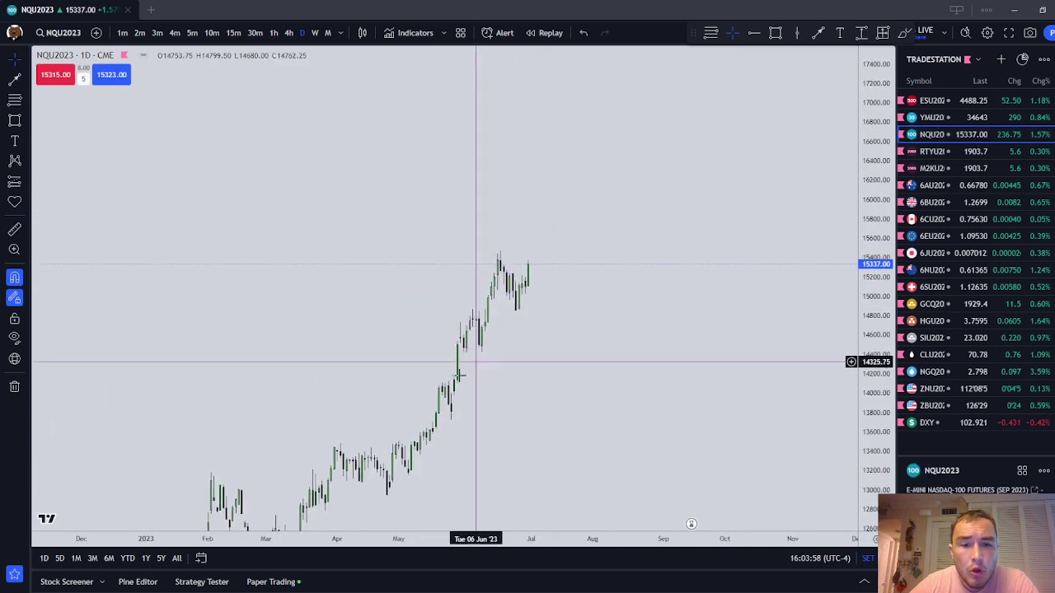
pyautogui.click(976, 304)
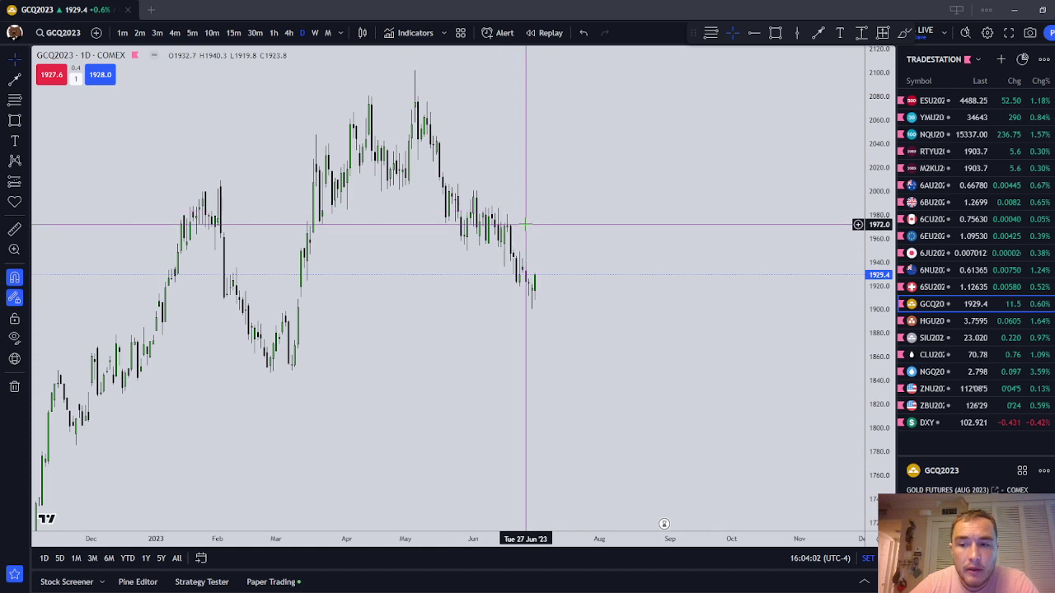
pyautogui.moveTo(489, 288); pyautogui.dragTo(554, 338)
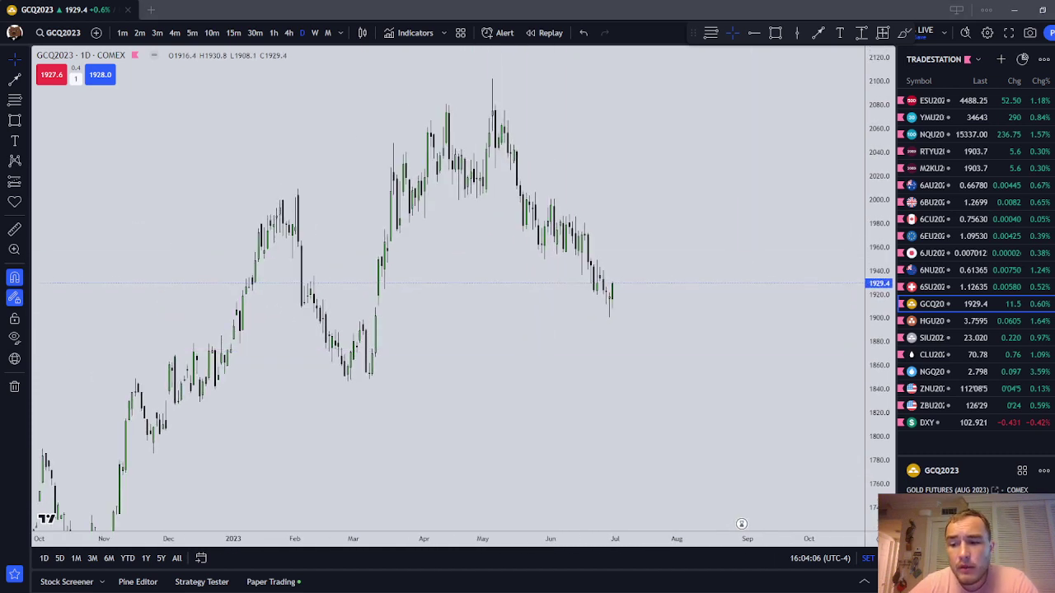